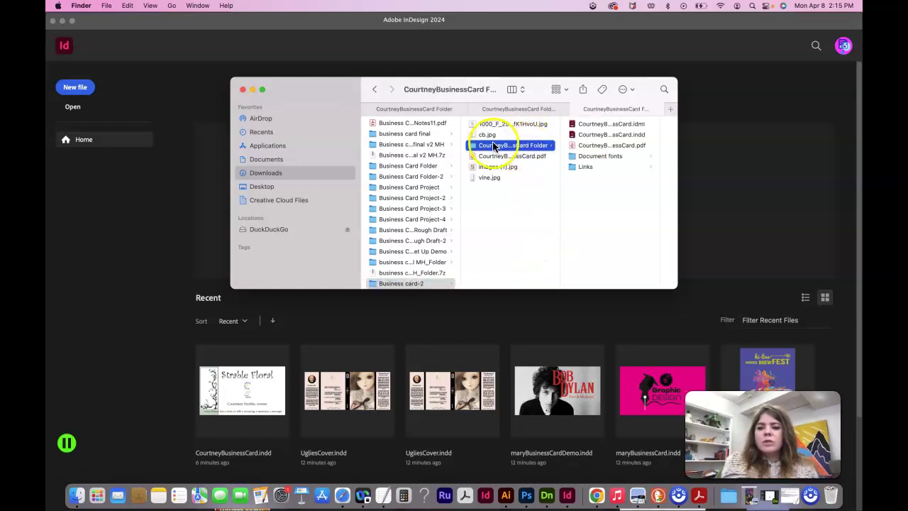
Step: Check the Links and Document fonts folders, then select CourtneyBusinessCard.indd in Finder
{"action": "left_click", "coordinate": [586, 168]}
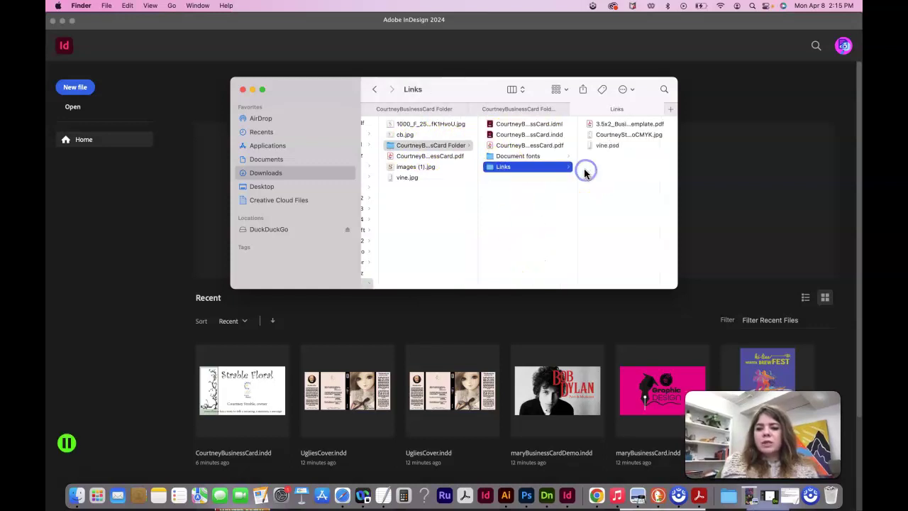
{"action": "left_click", "coordinate": [534, 157]}
{"action": "left_click", "coordinate": [529, 167]}
{"action": "left_click", "coordinate": [526, 156]}
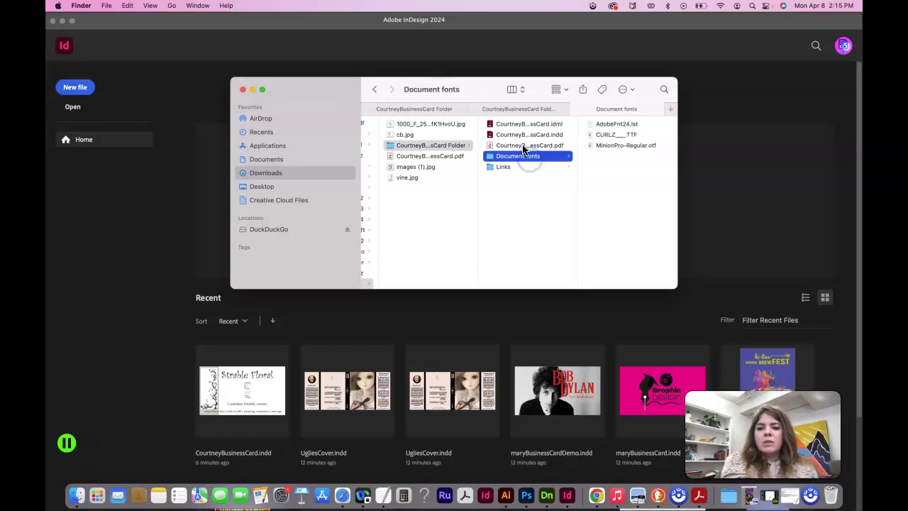
{"action": "left_click", "coordinate": [523, 146]}
{"action": "left_click", "coordinate": [512, 135]}
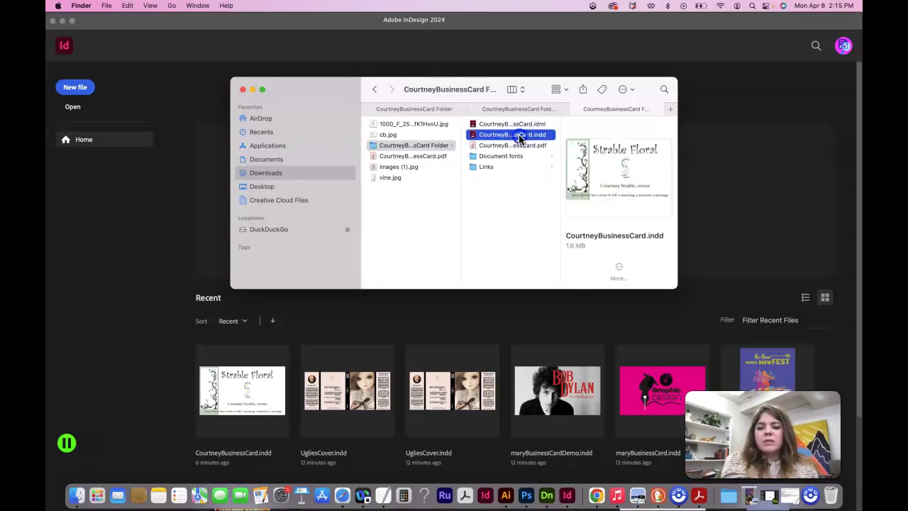
Step: Open CourtneyBusinessCard.indd without updating links and start editing the tagline text
{"action": "double_click", "coordinate": [519, 139]}
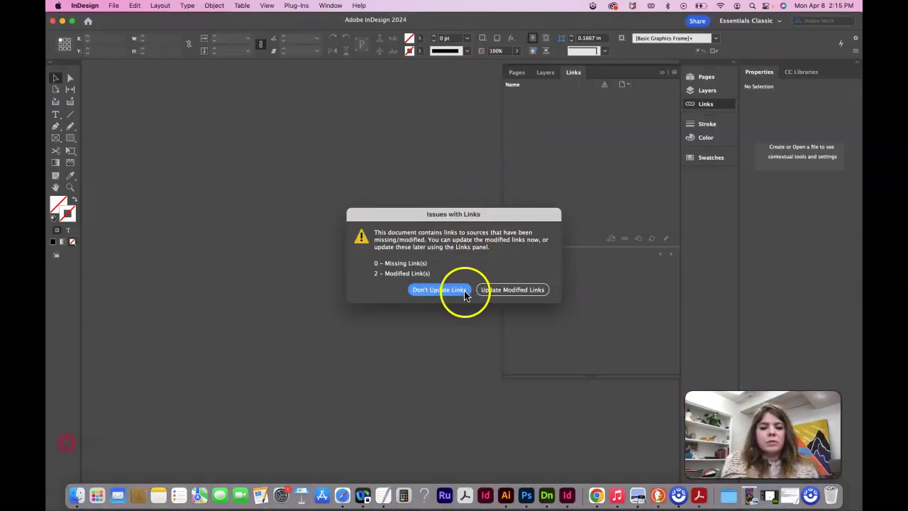
{"action": "left_click", "coordinate": [464, 293]}
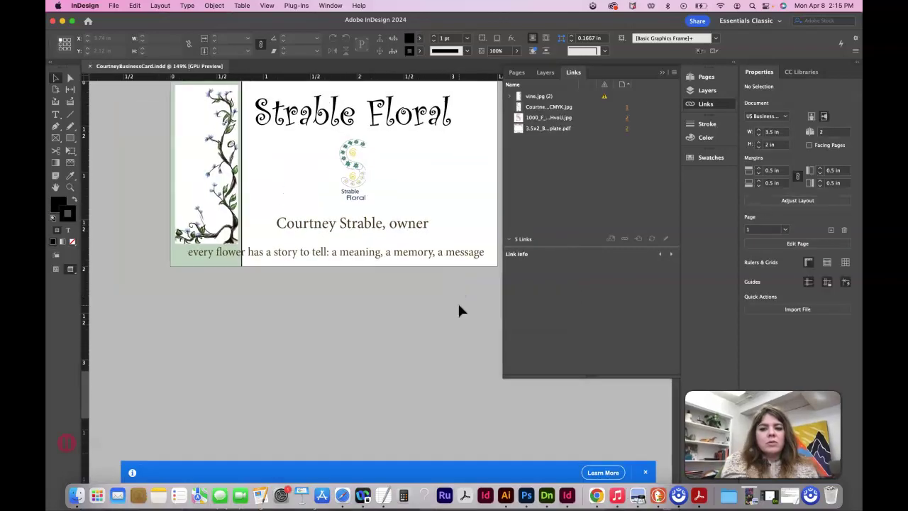
{"action": "left_click", "coordinate": [338, 298]}
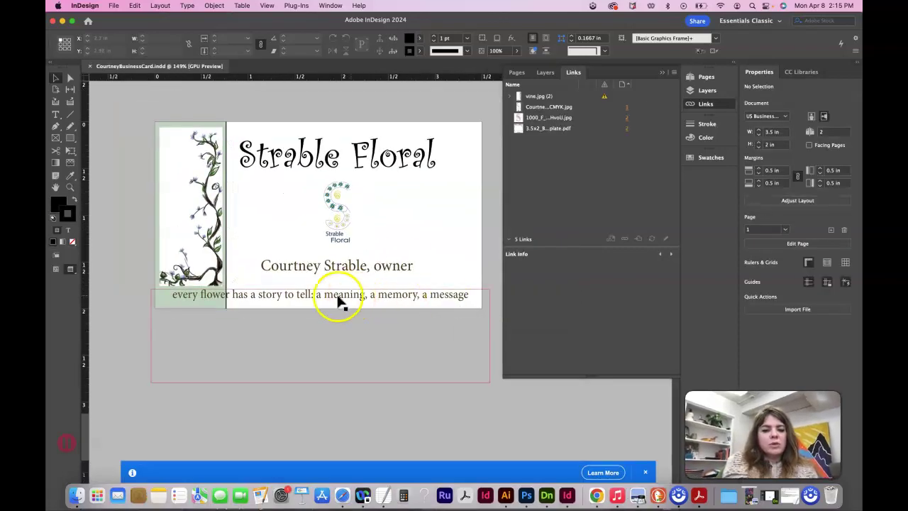
{"action": "double_click", "coordinate": [180, 295]}
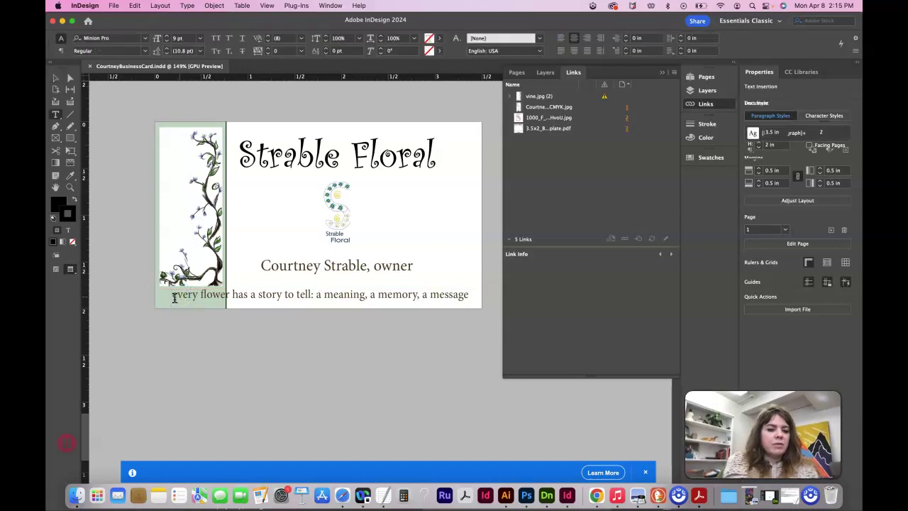
Step: Capitalise 'Every', end with a period, put a colon after 'tell', and break onto two lines
{"action": "key", "text": "BackSpace"}
{"action": "type", "text": "E"}
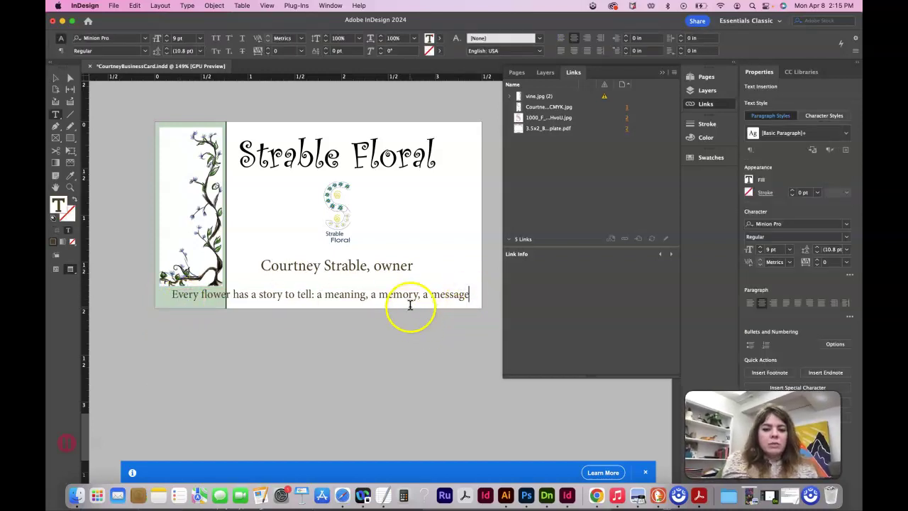
{"action": "type", "text": "!"}
{"action": "key", "text": "BackSpace"}
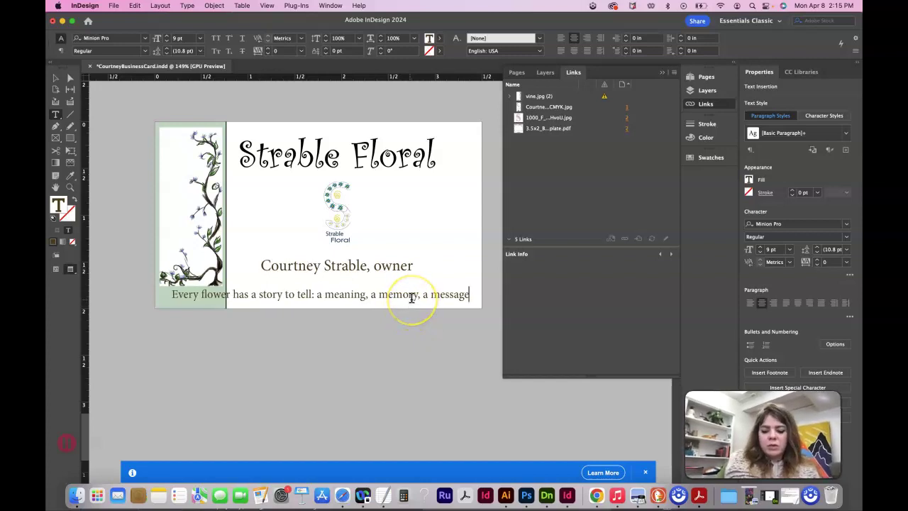
{"action": "type", "text": "."}
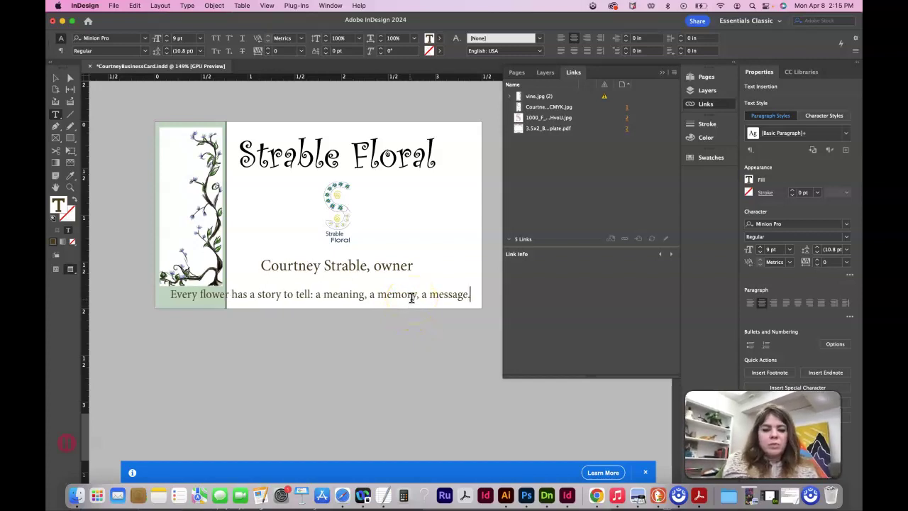
{"action": "left_click", "coordinate": [314, 293]}
{"action": "key", "text": "BackSpace"}
{"action": "type", "text": ":"}
{"action": "key", "text": "Return"}
Step: Move the tagline frame up toward the owner line and nudge the name and heading frames right
{"action": "left_click", "coordinate": [56, 78]}
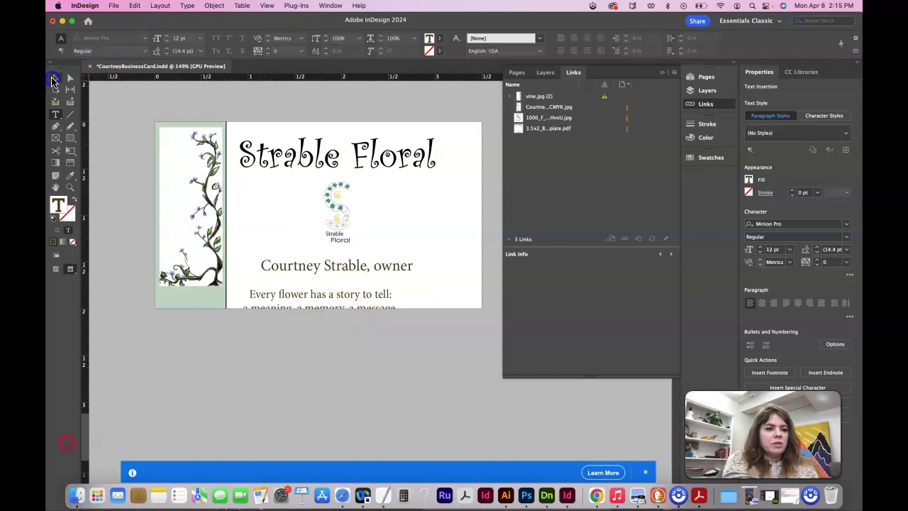
{"action": "left_click", "coordinate": [336, 319]}
{"action": "left_click_drag", "start_coordinate": [341, 304], "coordinate": [369, 268]}
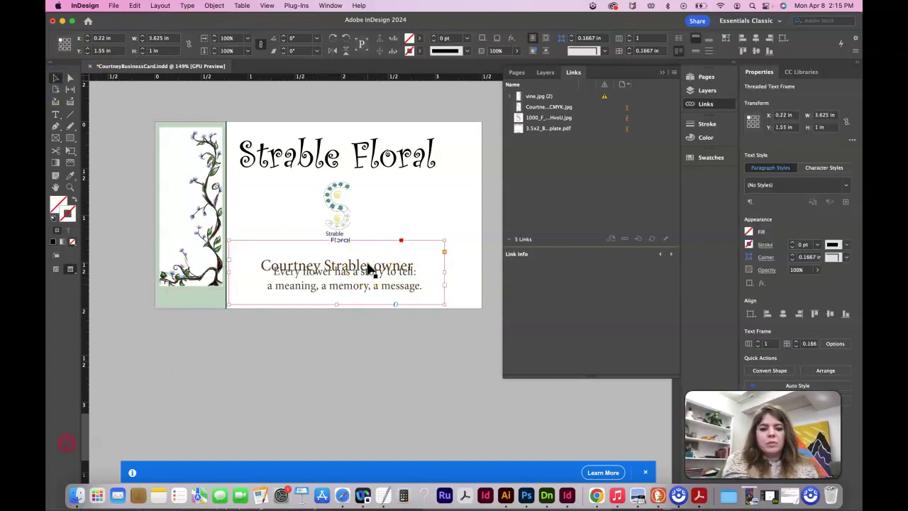
{"action": "left_click", "coordinate": [369, 268]}
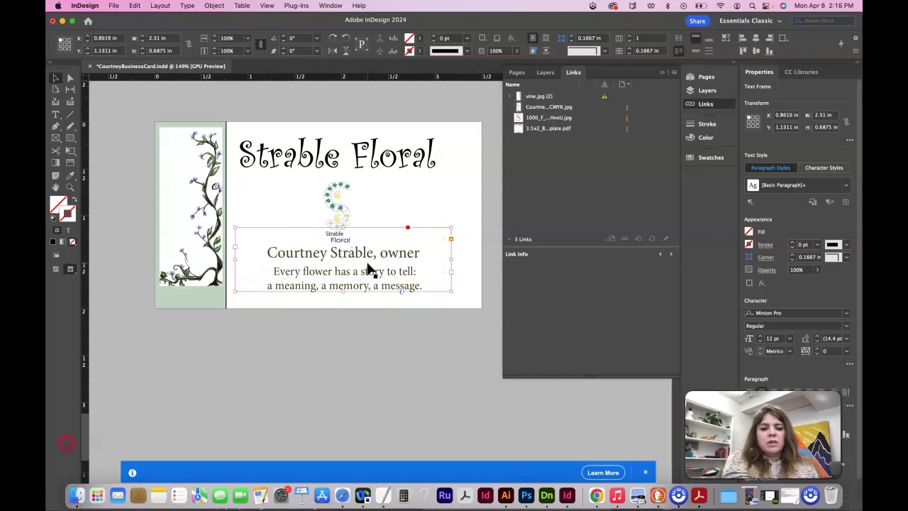
{"action": "key", "text": "Right"}
{"action": "key", "text": "Right"}
{"action": "left_click", "coordinate": [403, 155]}
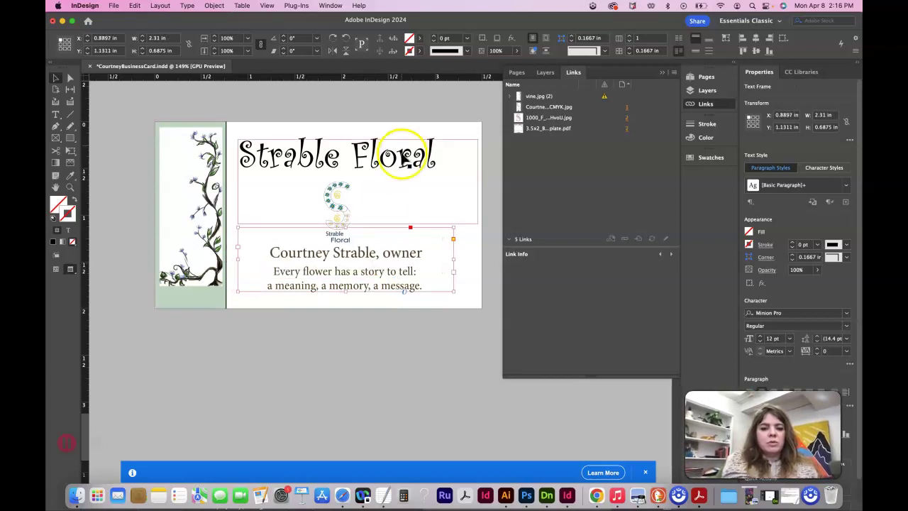
{"action": "key", "text": "Right"}
{"action": "key", "text": "Right"}
{"action": "key", "text": "Right"}
{"action": "key", "text": "Right"}
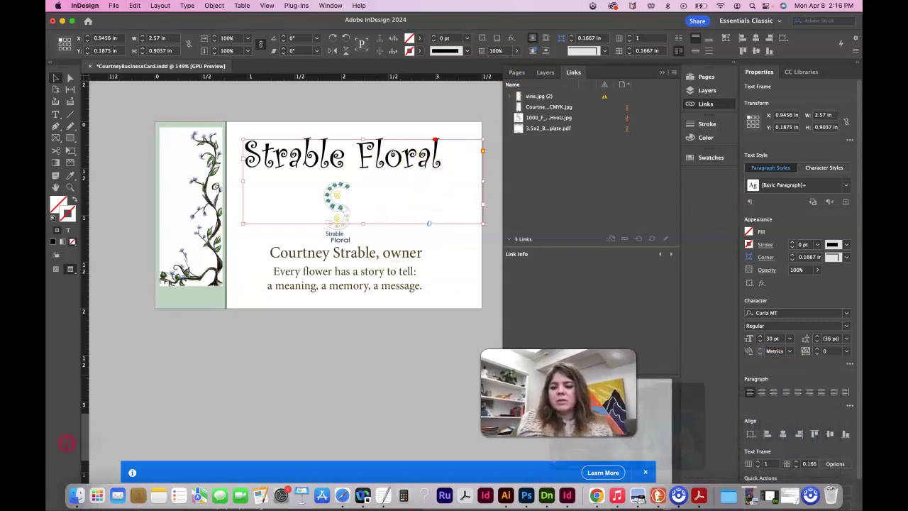
Step: Centre the heading text and align the heading and name frames on horizontal centres, nudged left
{"action": "left_click", "coordinate": [761, 392]}
{"action": "left_click", "coordinate": [418, 254]}
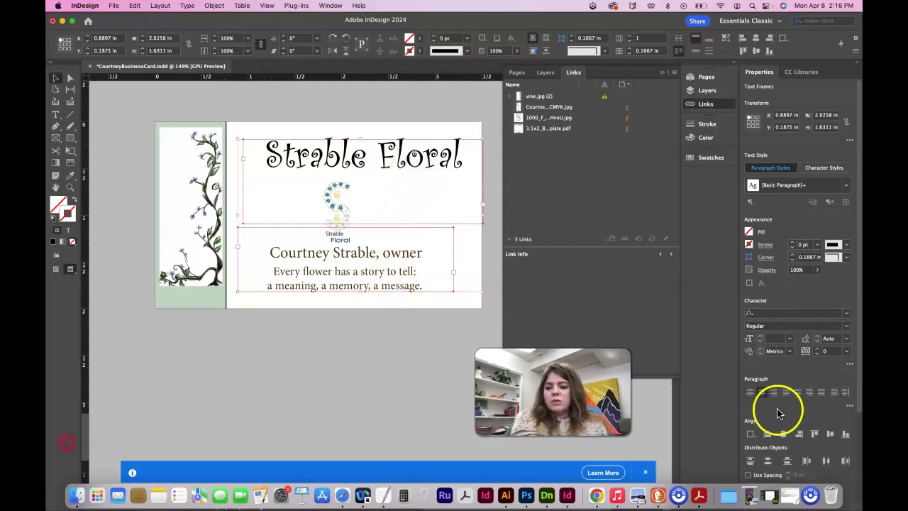
{"action": "left_click", "coordinate": [782, 434]}
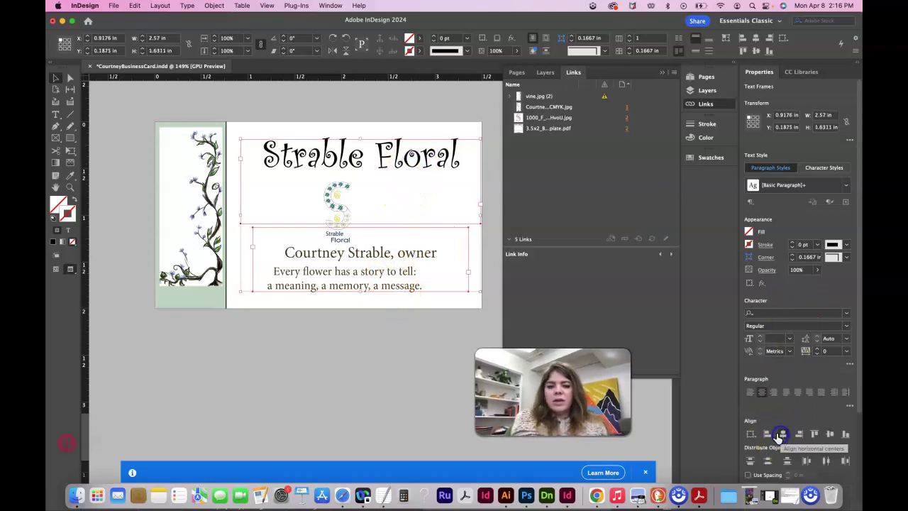
{"action": "left_click", "coordinate": [411, 299]}
{"action": "left_click", "coordinate": [404, 263]}
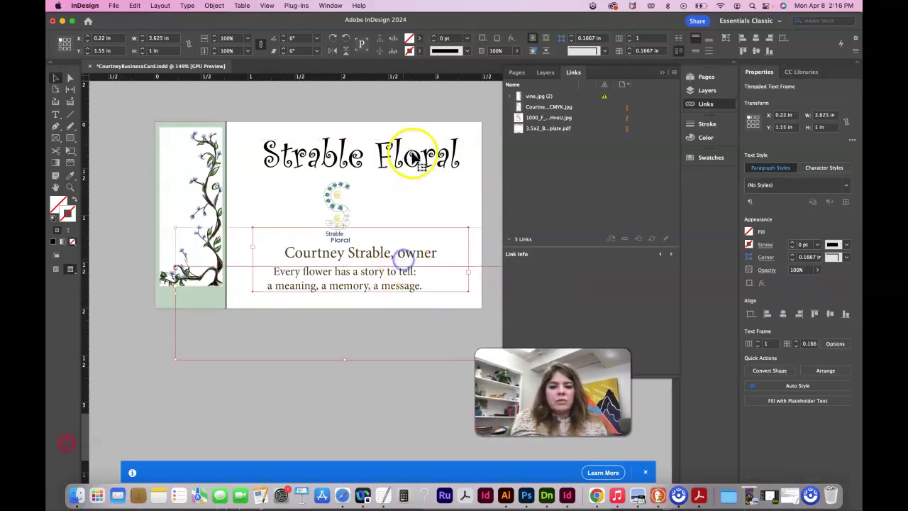
{"action": "left_click", "coordinate": [413, 158], "text": "shift"}
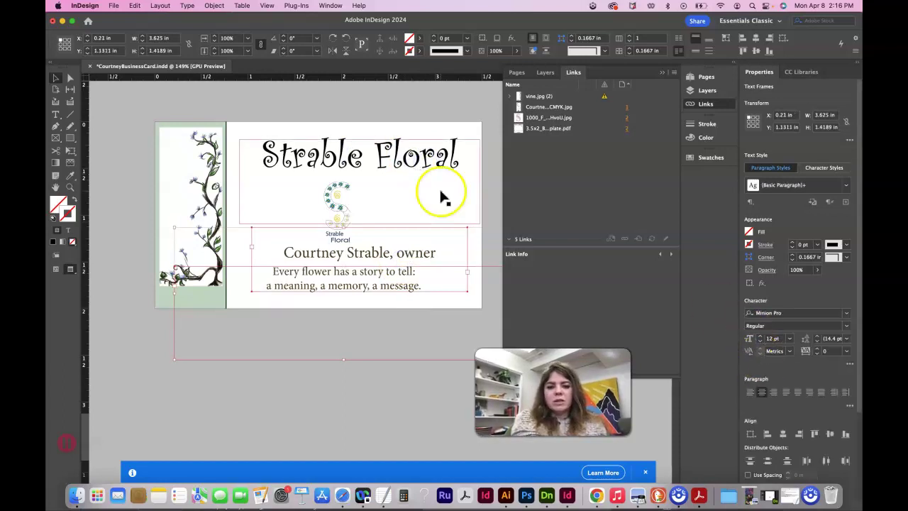
{"action": "left_click", "coordinate": [783, 433]}
{"action": "left_click", "coordinate": [633, 369]}
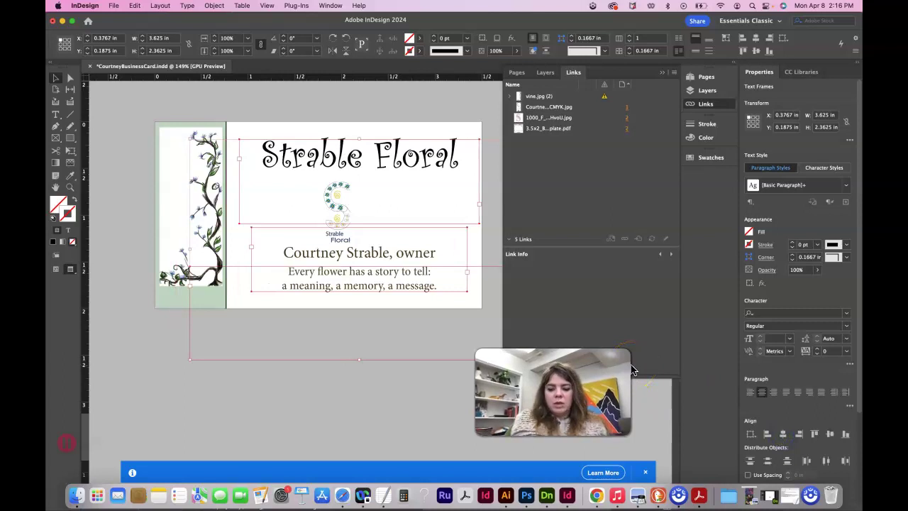
{"action": "key", "text": "Left"}
{"action": "key", "text": "Left"}
{"action": "key", "text": "Left"}
{"action": "key", "text": "Left"}
{"action": "key", "text": "Left"}
{"action": "key", "text": "Left"}
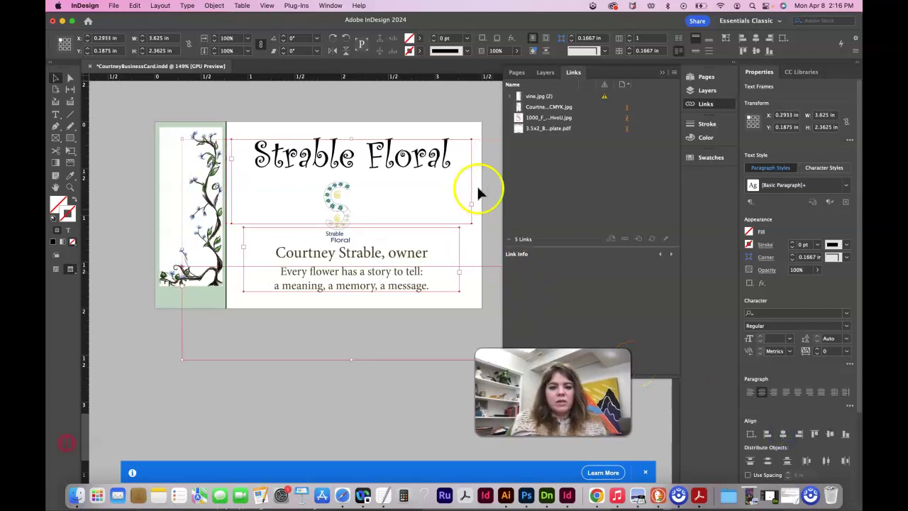
{"action": "left_click", "coordinate": [446, 102]}
Step: Remove the empty line above the owner name and shrink its frame to fit one line
{"action": "left_click", "coordinate": [344, 234]}
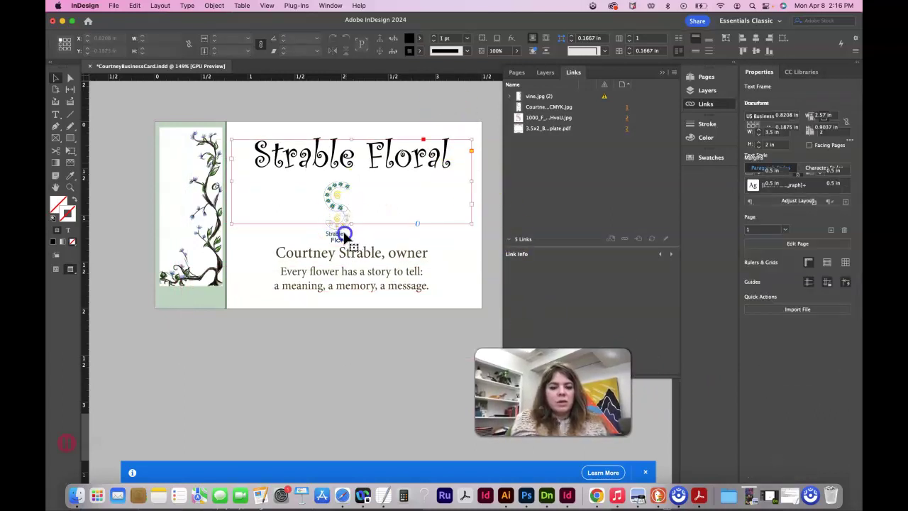
{"action": "left_click", "coordinate": [343, 245]}
{"action": "left_click", "coordinate": [341, 228]}
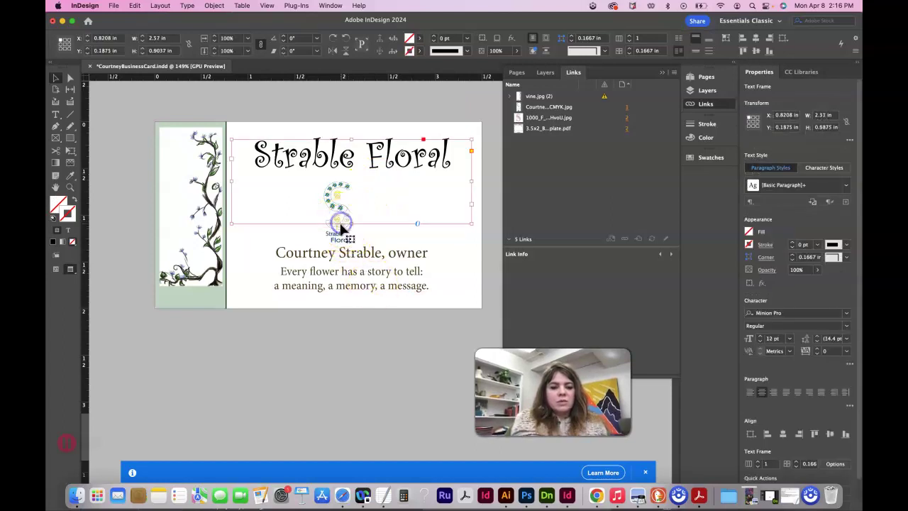
{"action": "left_click", "coordinate": [337, 235]}
{"action": "left_click", "coordinate": [341, 234]}
{"action": "left_click", "coordinate": [347, 239]}
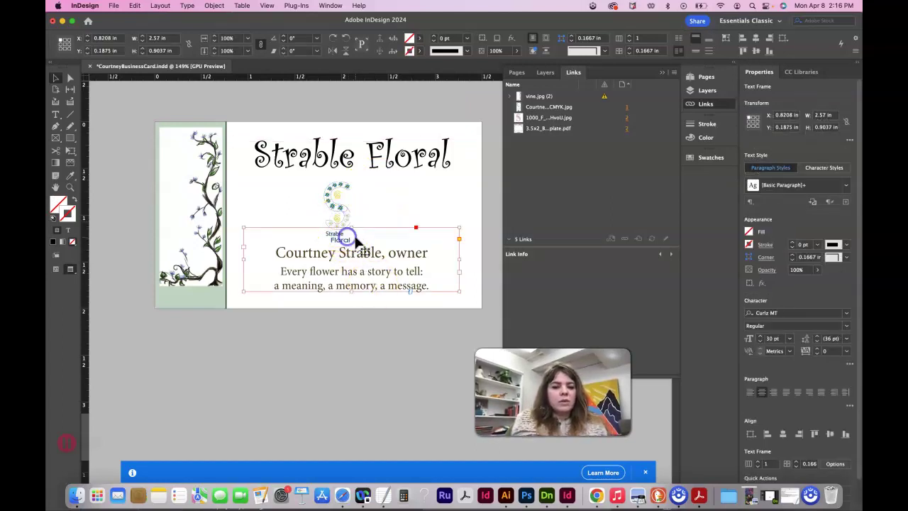
{"action": "left_click_drag", "start_coordinate": [350, 227], "coordinate": [349, 240]}
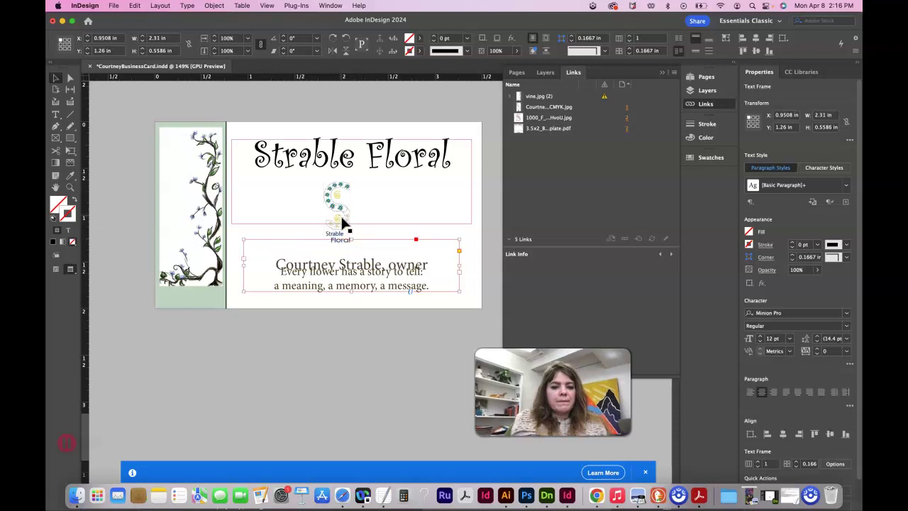
{"action": "key", "text": "Up"}
{"action": "key", "text": "Up"}
{"action": "key", "text": "Up"}
{"action": "key", "text": "Up"}
{"action": "key", "text": "Up"}
{"action": "left_click", "coordinate": [273, 261]}
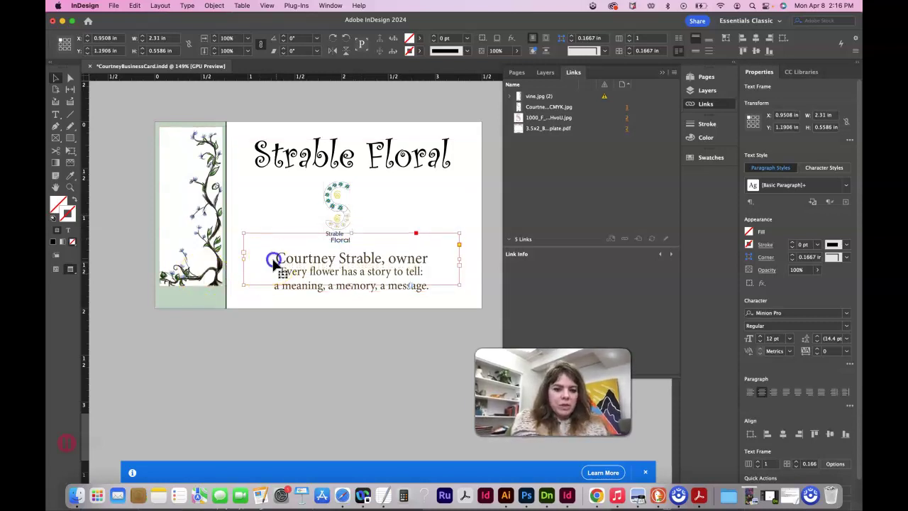
{"action": "left_click", "coordinate": [273, 261]}
{"action": "left_click", "coordinate": [272, 259]}
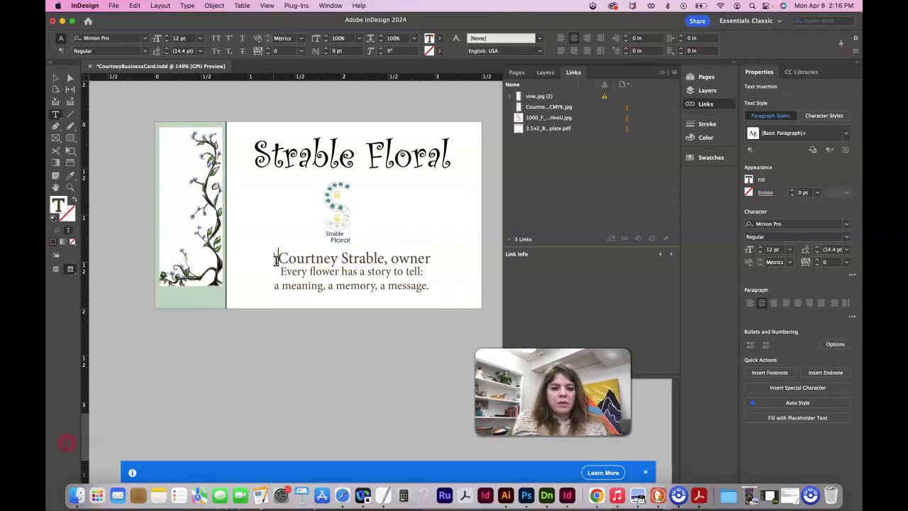
{"action": "key", "text": "BackSpace"}
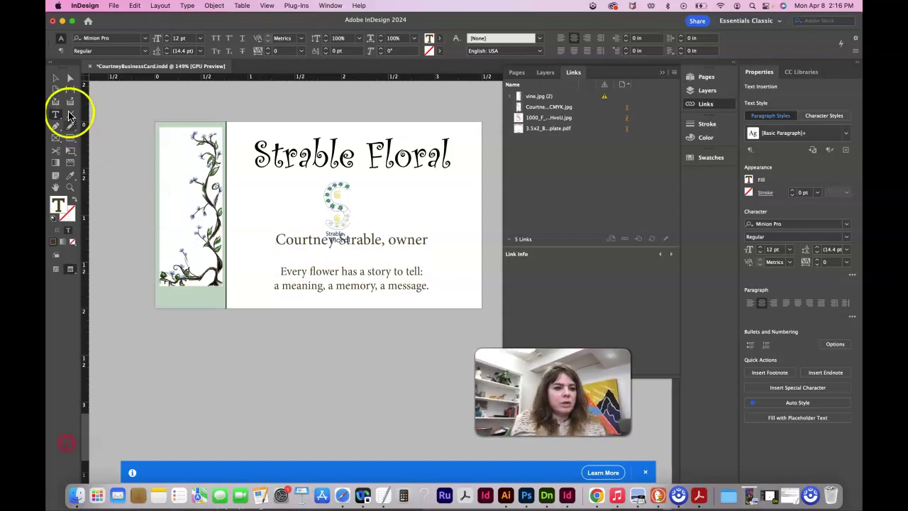
{"action": "left_click", "coordinate": [55, 78]}
{"action": "mouse_move", "coordinate": [352, 284]}
{"action": "left_mouse_down"}
{"action": "mouse_move", "coordinate": [352, 253]}
{"action": "mouse_move", "coordinate": [351, 277]}
{"action": "mouse_move", "coordinate": [352, 268]}
{"action": "left_mouse_up"}
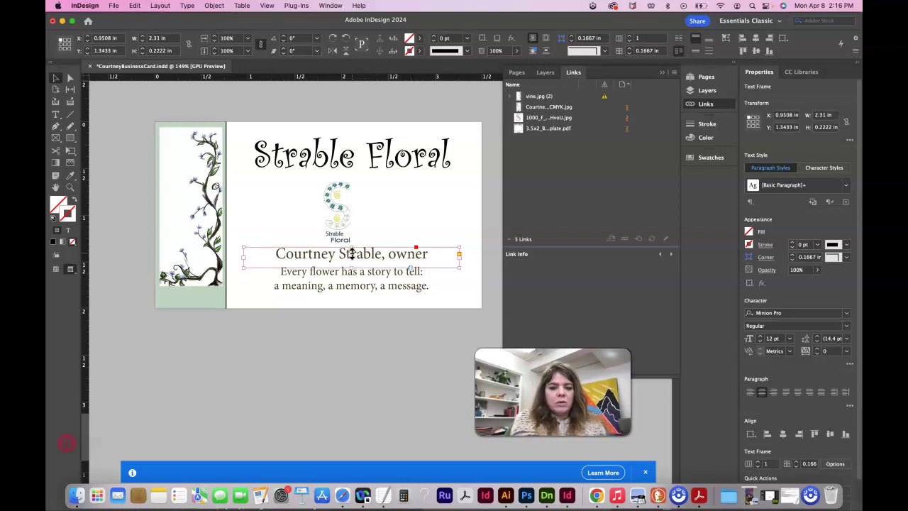
Step: Shorten the Strable Floral title frame from the bottom and nudge the flower logo right to centre it
{"action": "left_click", "coordinate": [345, 231]}
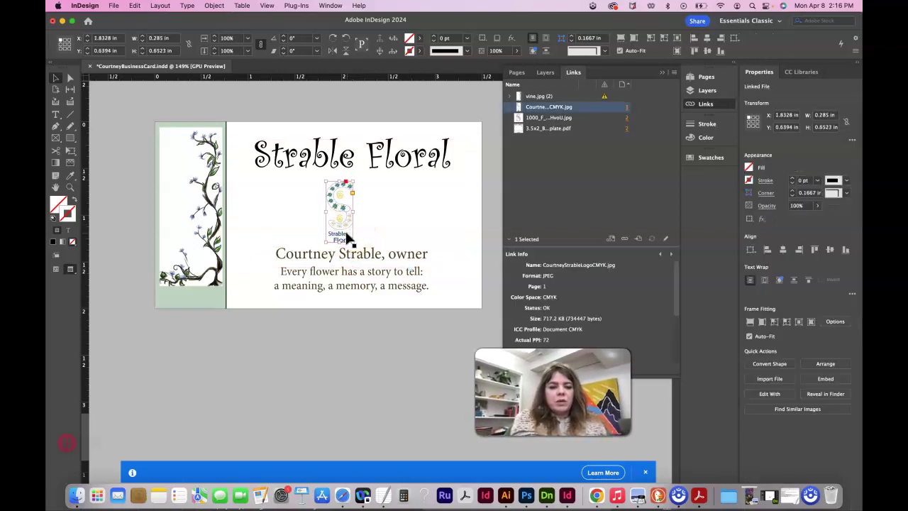
{"action": "left_click", "coordinate": [346, 226]}
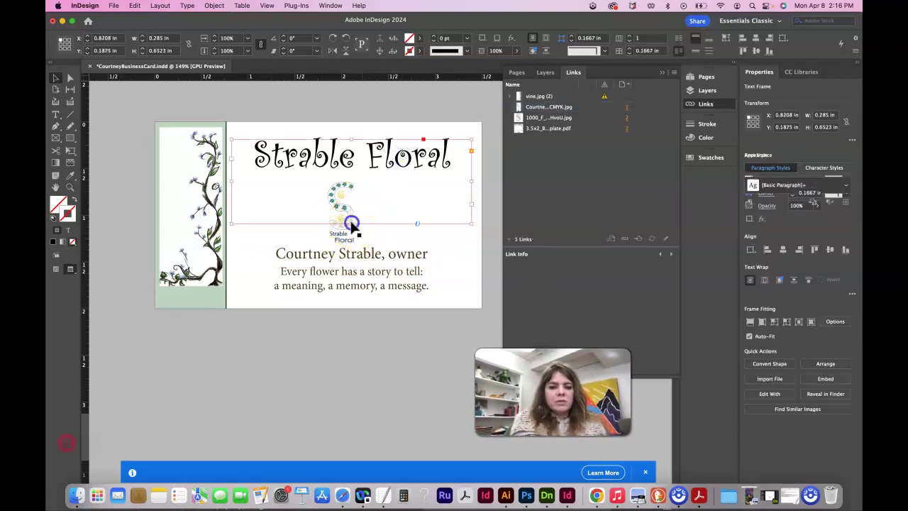
{"action": "left_click_drag", "start_coordinate": [348, 224], "coordinate": [350, 177]}
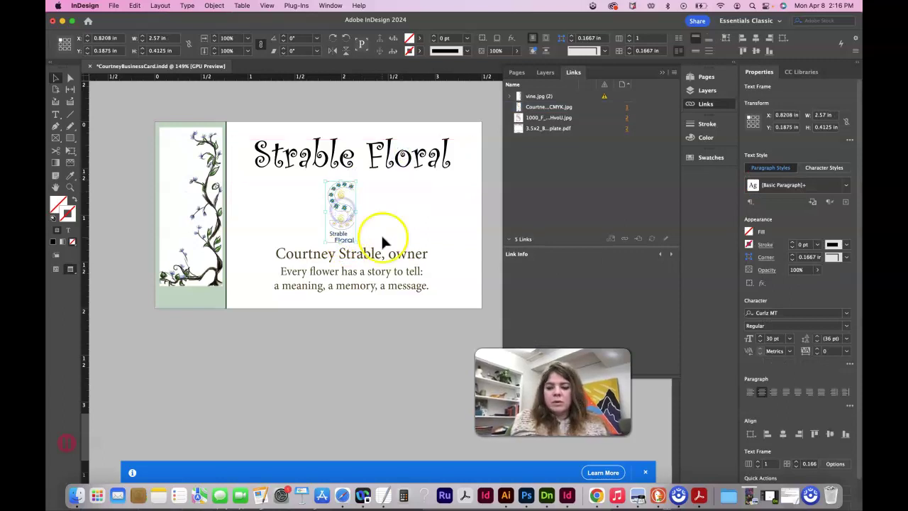
{"action": "left_click", "coordinate": [341, 205]}
{"action": "left_click", "coordinate": [363, 109]}
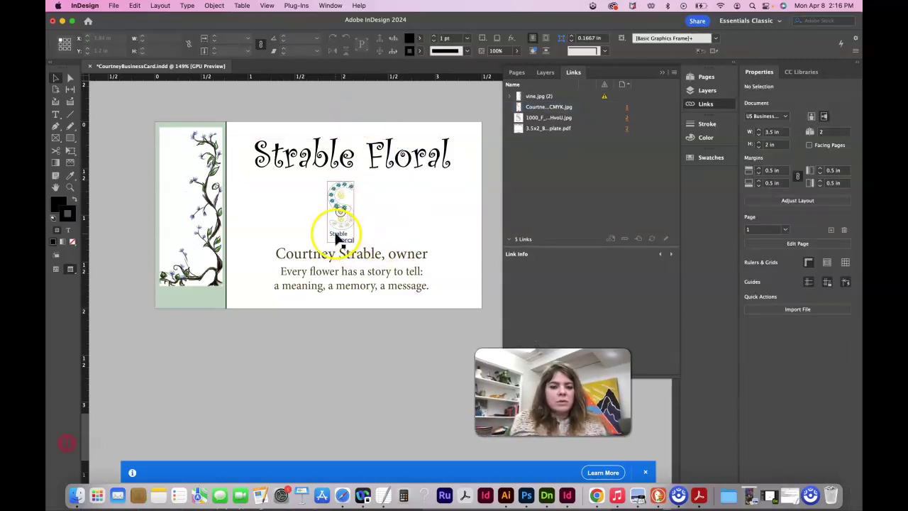
{"action": "left_click", "coordinate": [337, 239]}
{"action": "key", "text": "Right"}
{"action": "key", "text": "Right"}
{"action": "key", "text": "Right"}
{"action": "key", "text": "Right"}
{"action": "key", "text": "Right"}
{"action": "key", "text": "Right"}
{"action": "key", "text": "Right"}
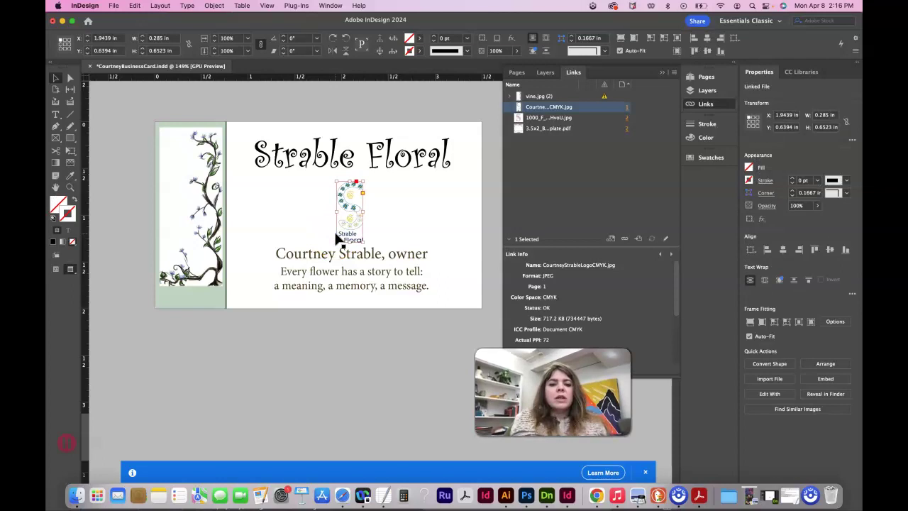
Step: Set the vine panel frame's stroke to [None] in the Properties panel
{"action": "left_click", "coordinate": [346, 117]}
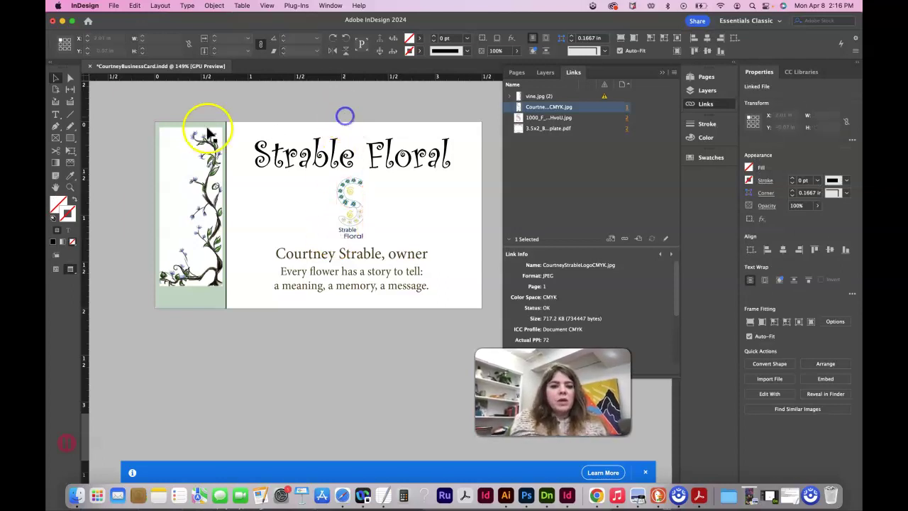
{"action": "left_click", "coordinate": [205, 117]}
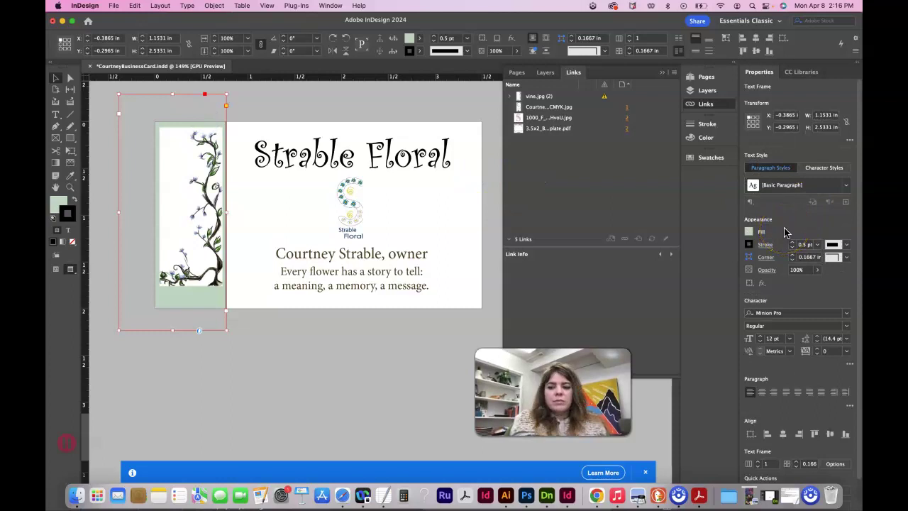
{"action": "left_click", "coordinate": [752, 245]}
{"action": "left_click", "coordinate": [656, 307]}
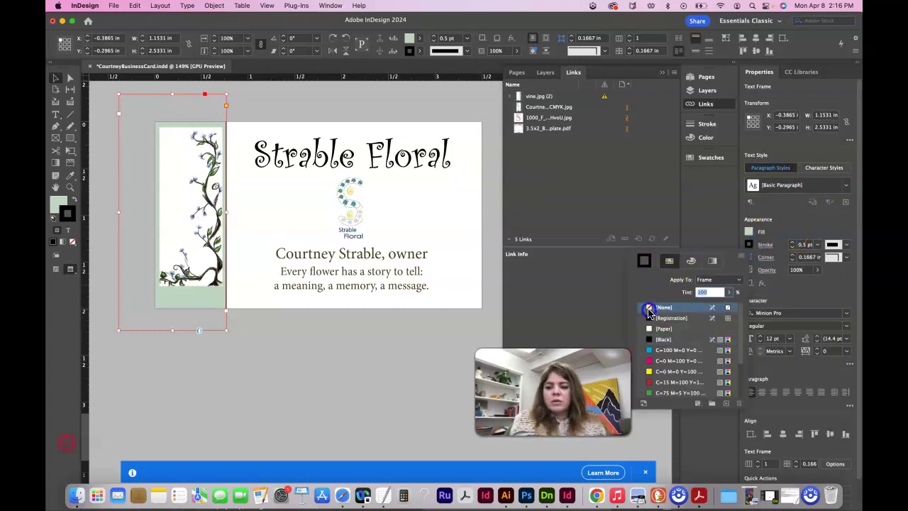
{"action": "left_click", "coordinate": [283, 117]}
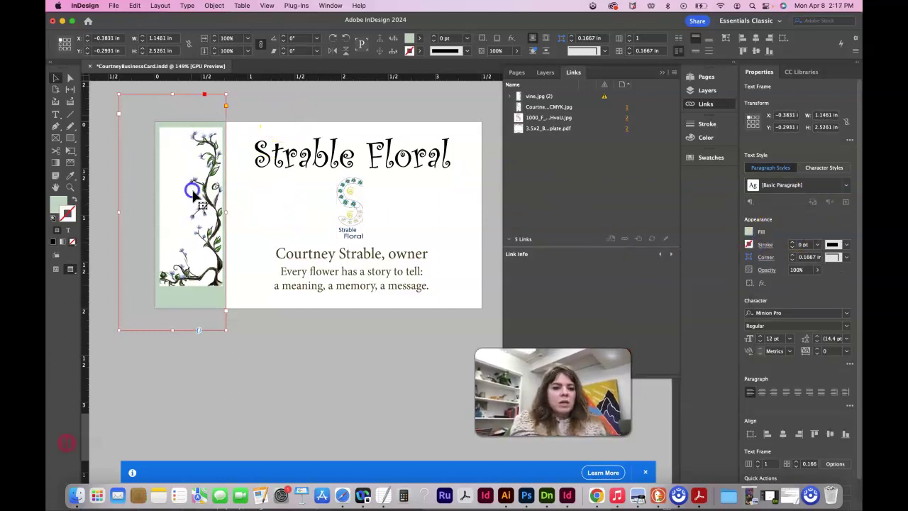
Step: Show the vine image's Edit With application submenu, after checking the vine.jpg link options
{"action": "left_click", "coordinate": [273, 107]}
{"action": "left_click", "coordinate": [181, 209]}
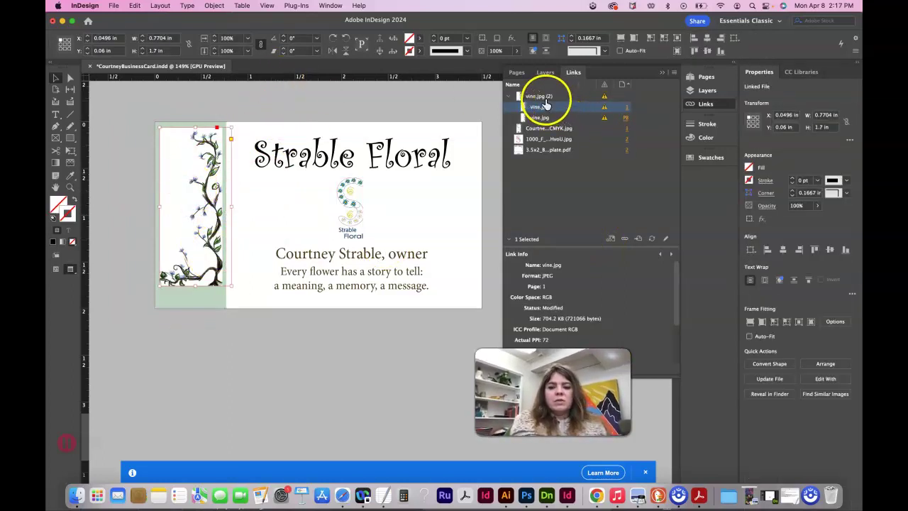
{"action": "right_click", "coordinate": [205, 215]}
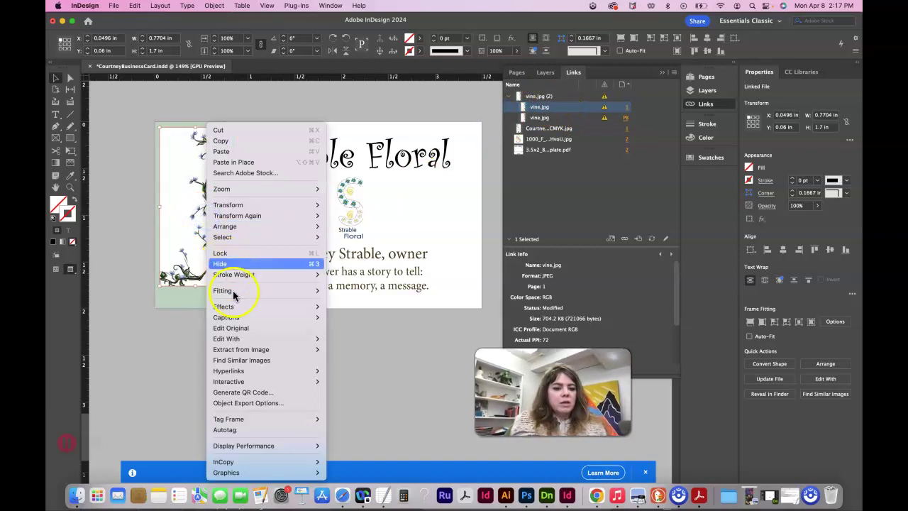
{"action": "mouse_move", "coordinate": [238, 339]}
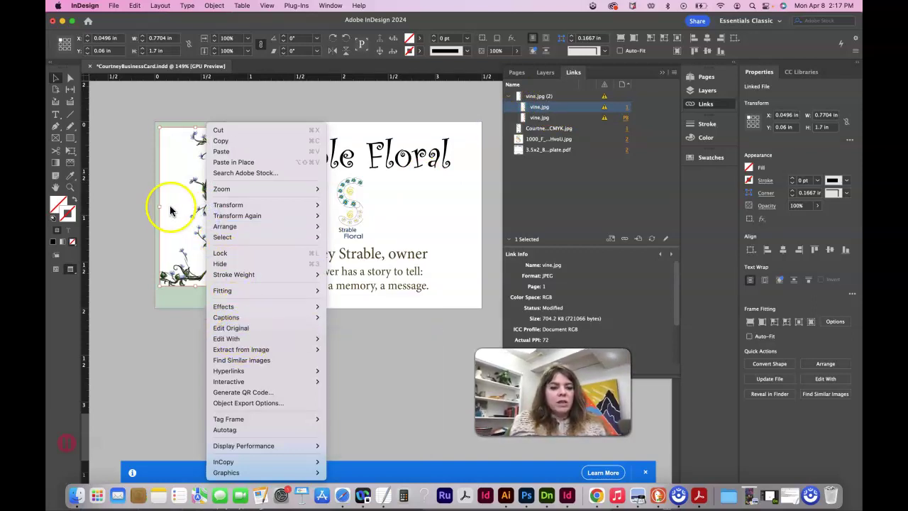
{"action": "left_click", "coordinate": [538, 109]}
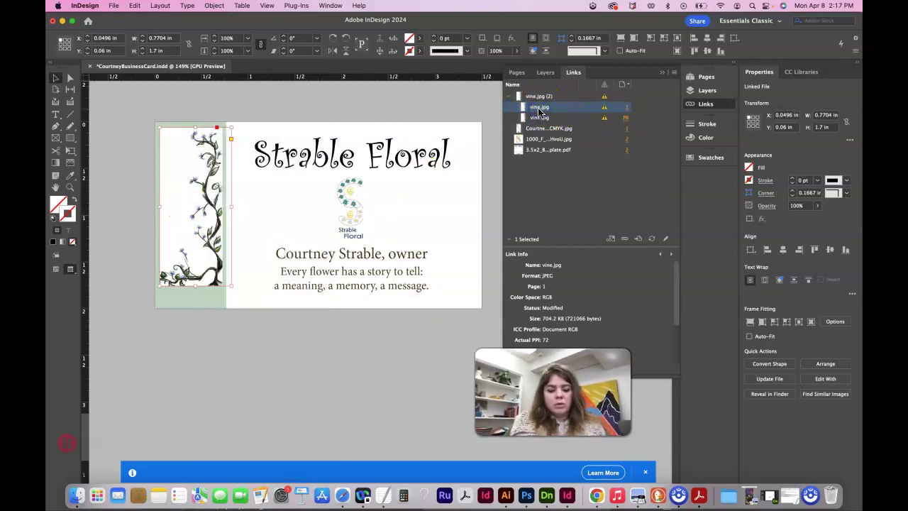
{"action": "right_click", "coordinate": [539, 111]}
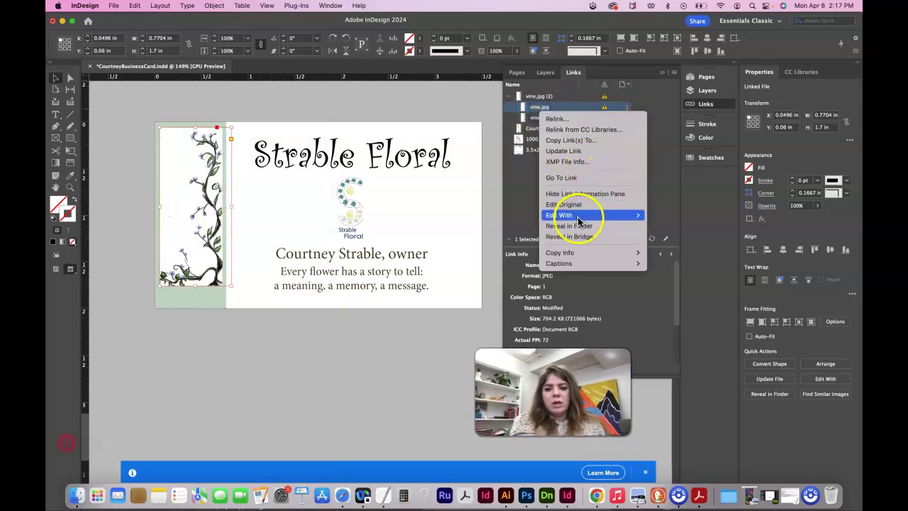
{"action": "mouse_move", "coordinate": [577, 221]}
{"action": "left_click", "coordinate": [193, 210]}
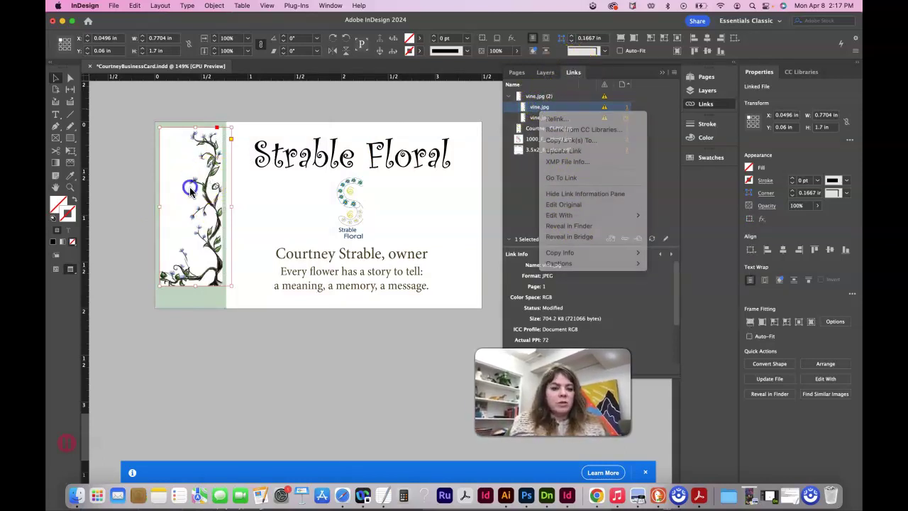
{"action": "right_click", "coordinate": [193, 211]}
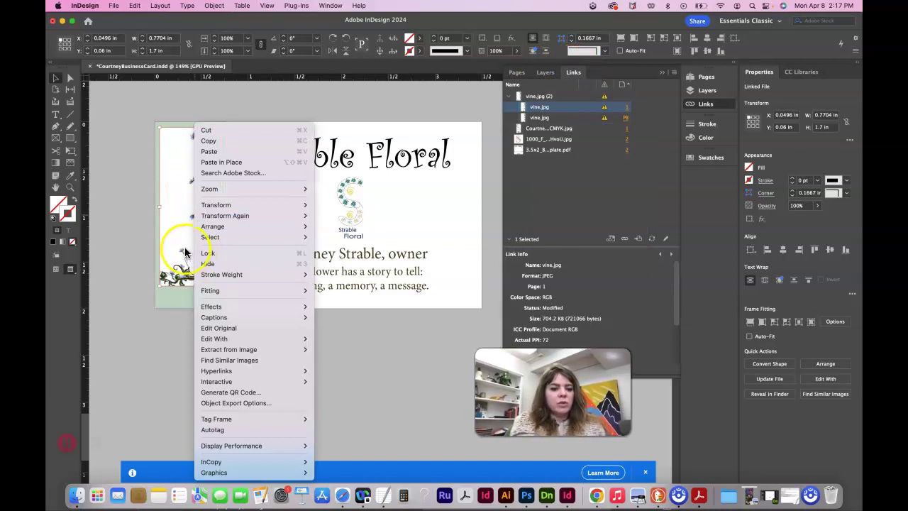
Step: Open the vine image in Adobe Photoshop 2024 and unlock the Background into Layer 0
{"action": "mouse_move", "coordinate": [266, 341]}
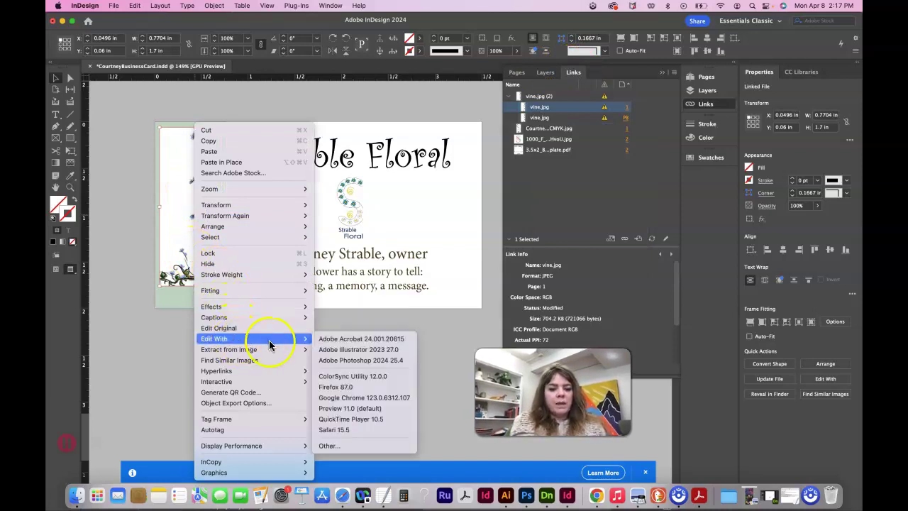
{"action": "left_click", "coordinate": [362, 360]}
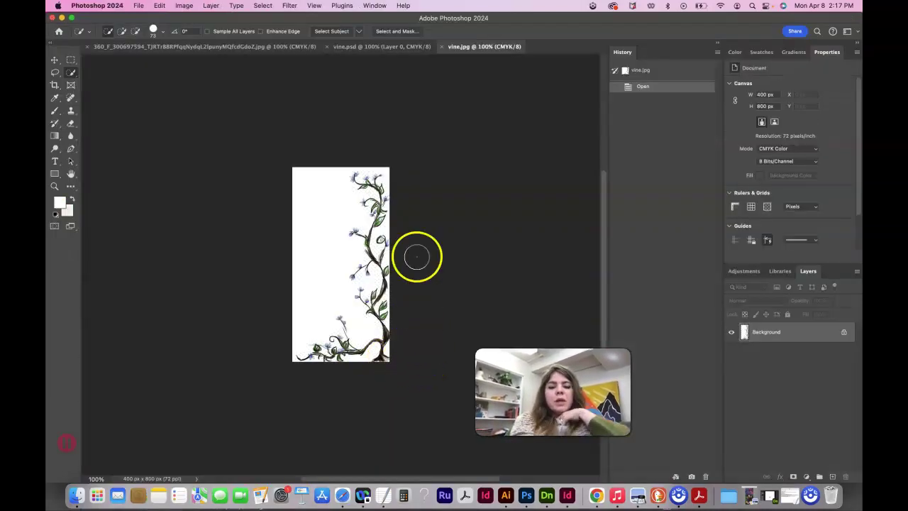
{"action": "left_click", "coordinate": [843, 333]}
Step: Try Remove Background on the vine, then undo it with Cmd+Z
{"action": "left_click", "coordinate": [780, 206]}
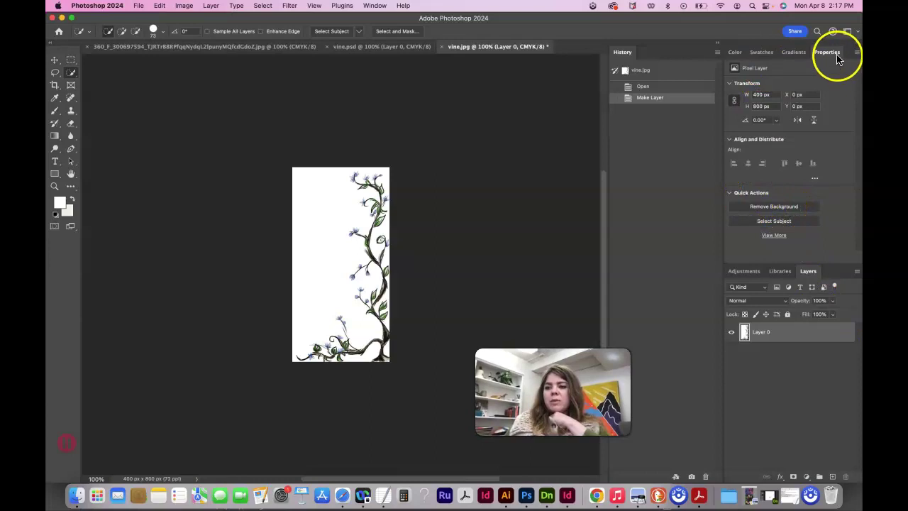
{"action": "left_click", "coordinate": [376, 6]}
{"action": "mouse_move", "coordinate": [379, 27]}
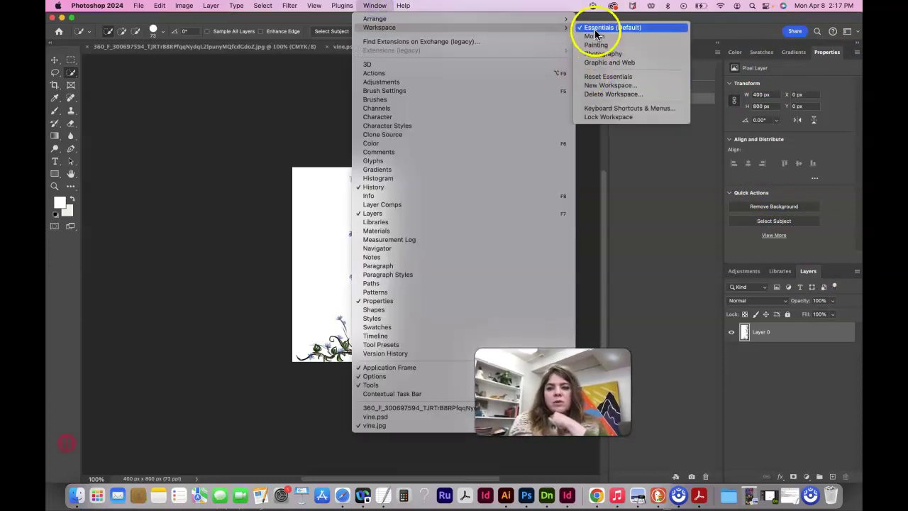
{"action": "left_click", "coordinate": [375, 7]}
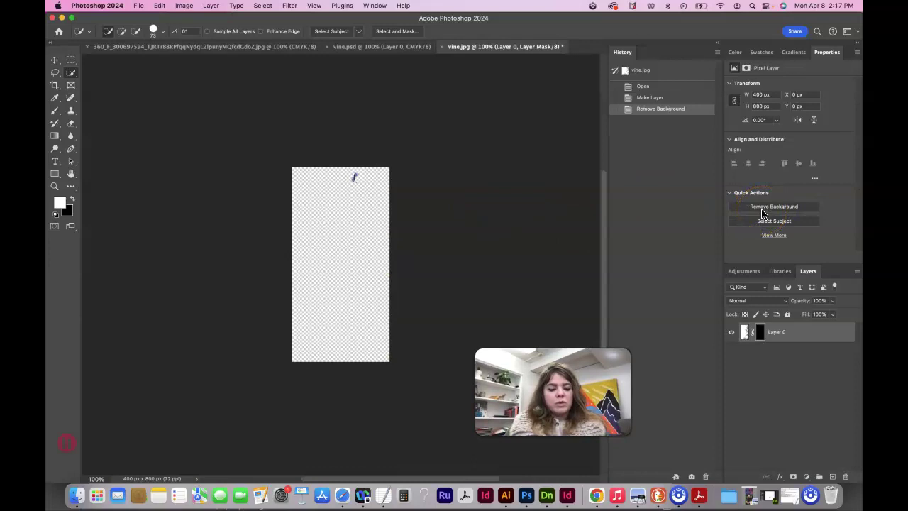
{"action": "key", "text": "super+z"}
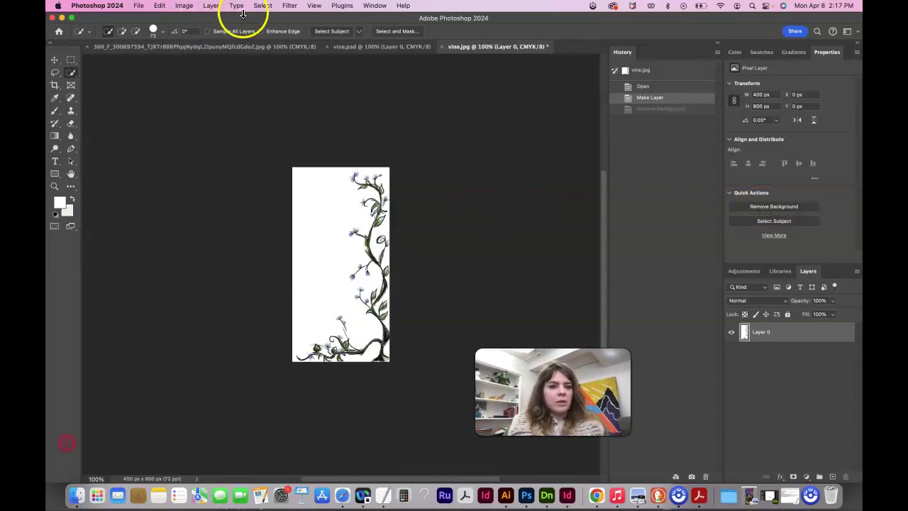
Step: Select the white background with Select > Color Range and delete it to transparency
{"action": "left_click", "coordinate": [266, 7]}
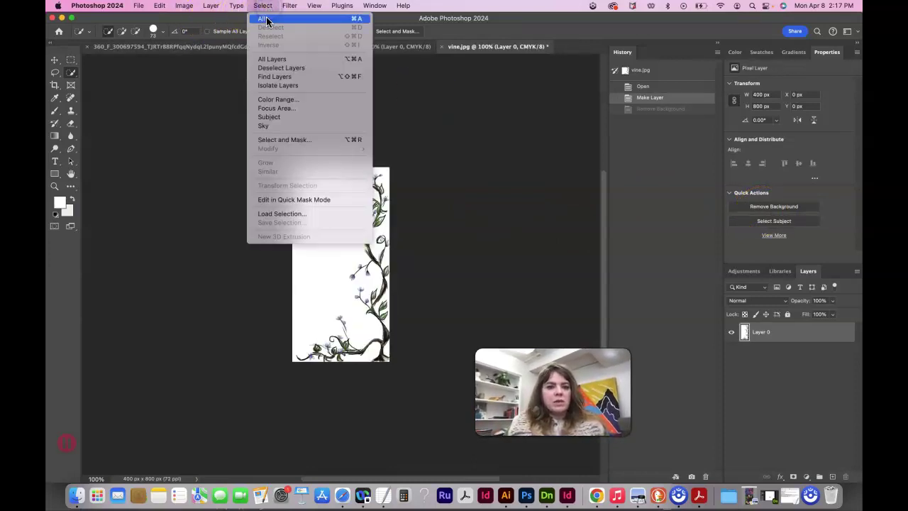
{"action": "left_click", "coordinate": [294, 99]}
{"action": "left_click", "coordinate": [311, 187]}
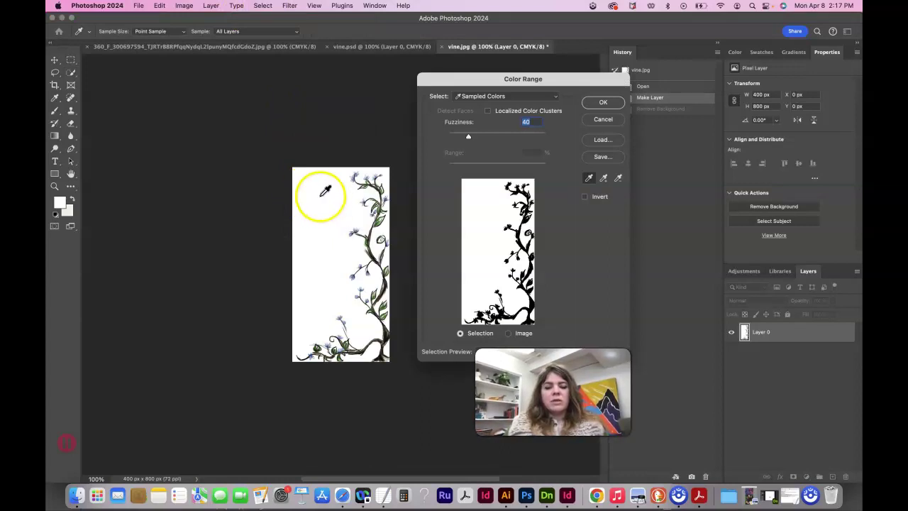
{"action": "left_click", "coordinate": [597, 106]}
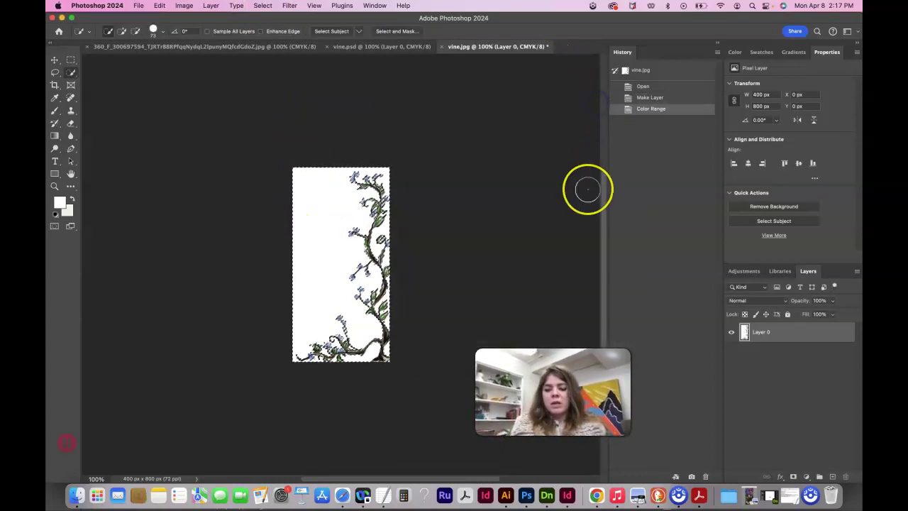
{"action": "key", "text": "Delete"}
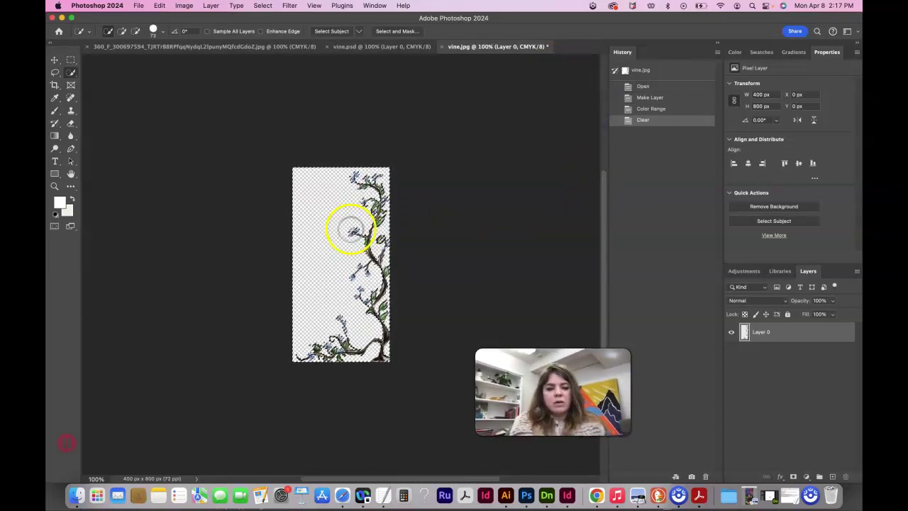
{"action": "left_click", "coordinate": [139, 7]}
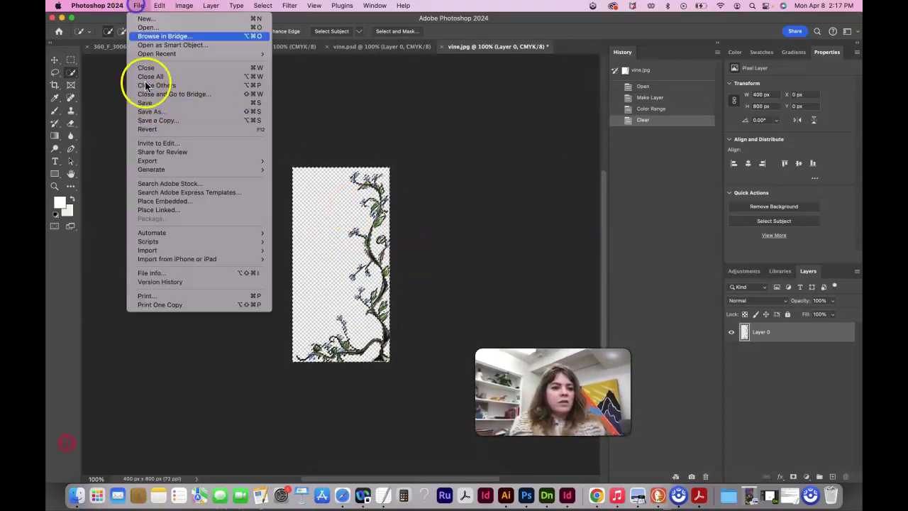
{"action": "left_click", "coordinate": [145, 114]}
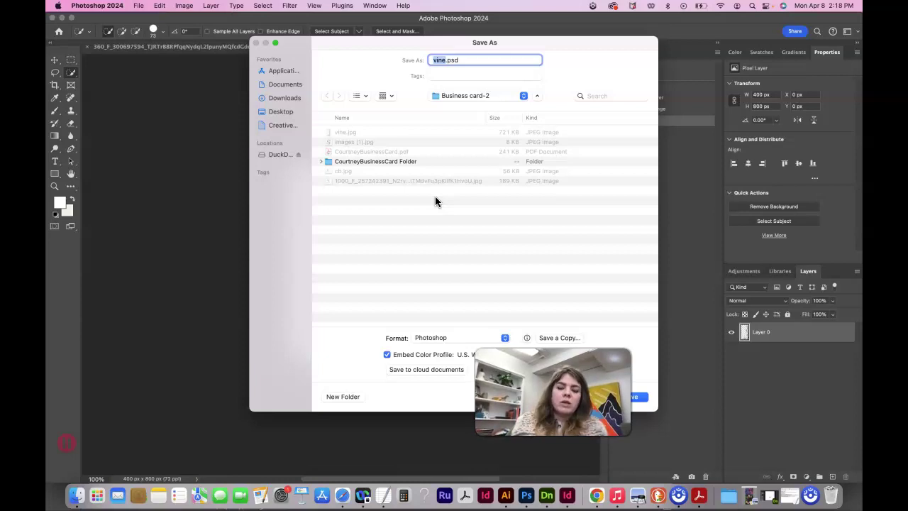
{"action": "double_click", "coordinate": [401, 163]}
{"action": "double_click", "coordinate": [345, 144]}
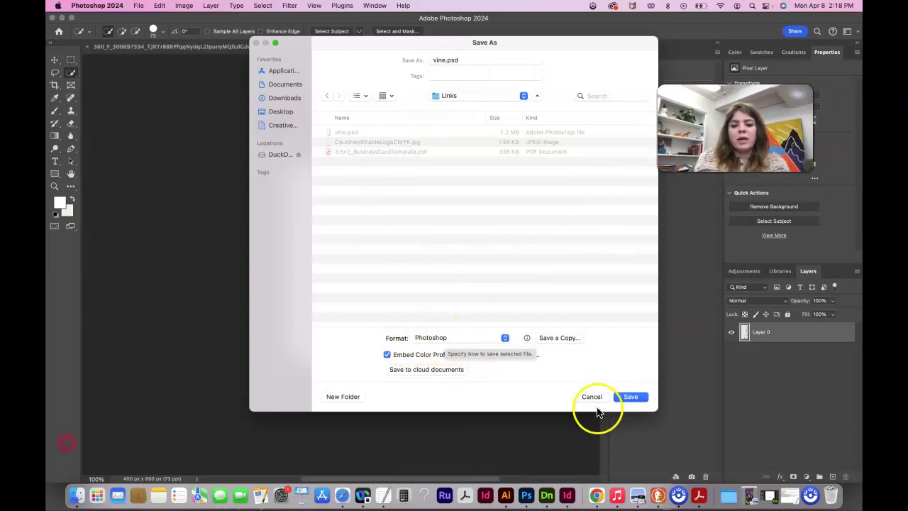
{"action": "left_click", "coordinate": [634, 398]}
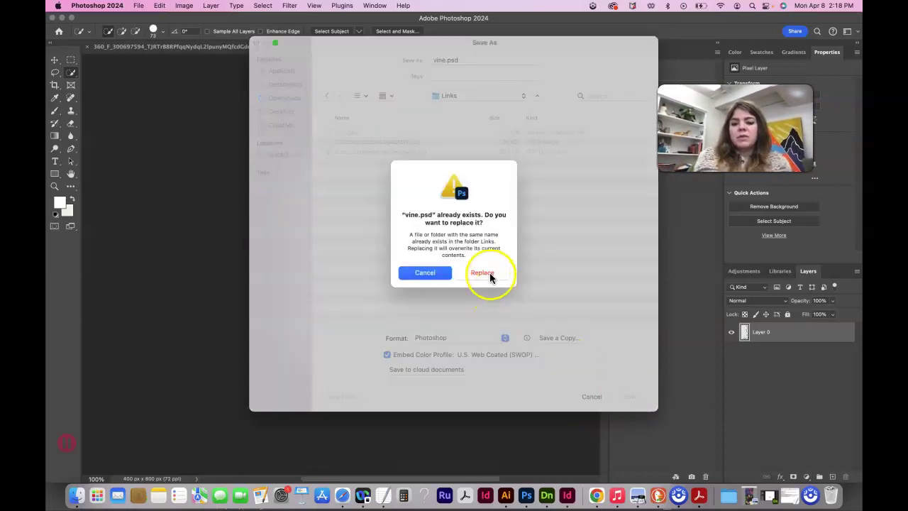
{"action": "left_click", "coordinate": [490, 275]}
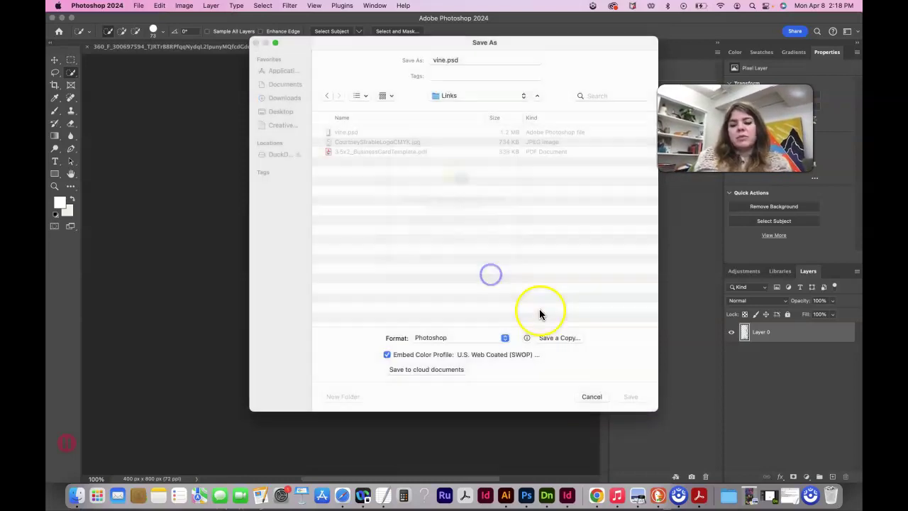
{"action": "left_click", "coordinate": [477, 201]}
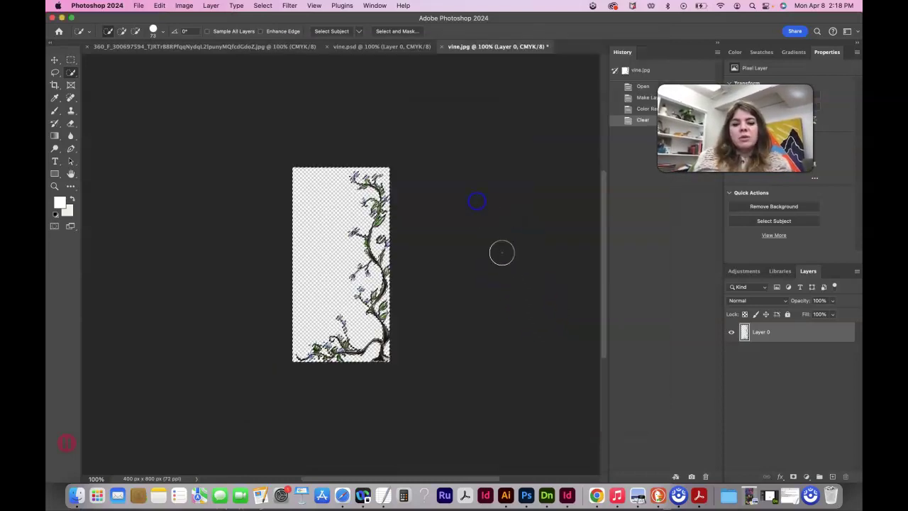
Step: Back in the layout, select both vine link entries in the Links panel
{"action": "left_click", "coordinate": [569, 496]}
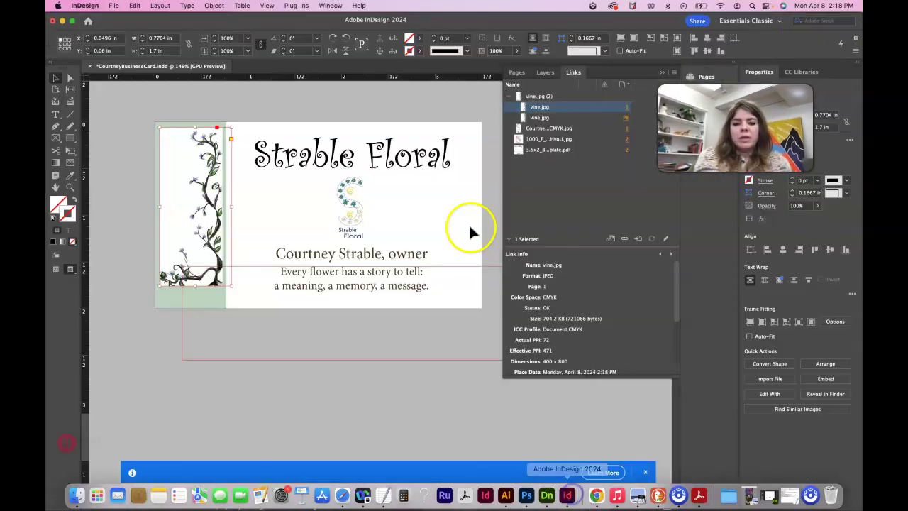
{"action": "left_click", "coordinate": [541, 95]}
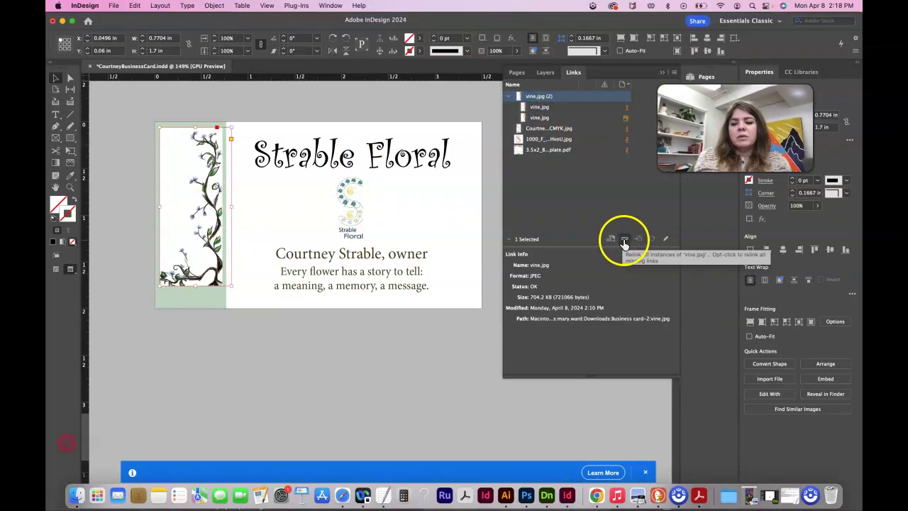
{"action": "left_click", "coordinate": [509, 98]}
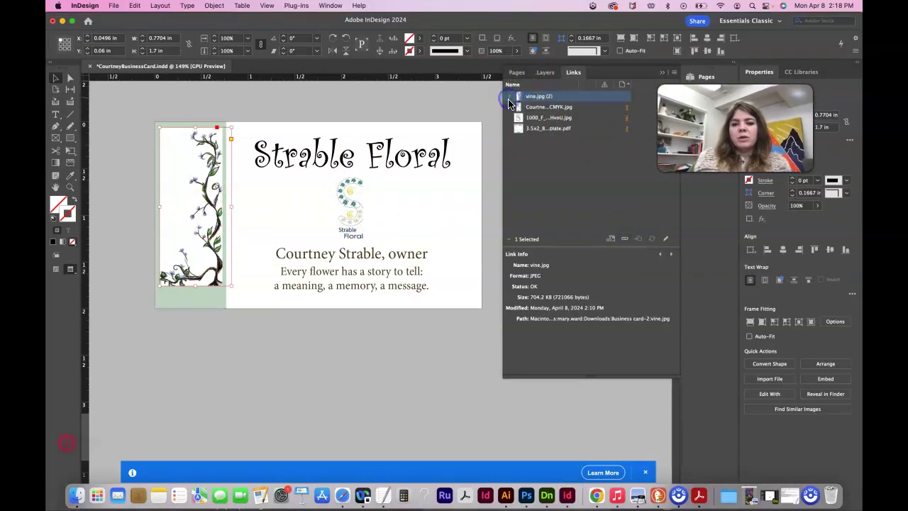
{"action": "left_click", "coordinate": [508, 97]}
{"action": "left_click", "coordinate": [537, 106]}
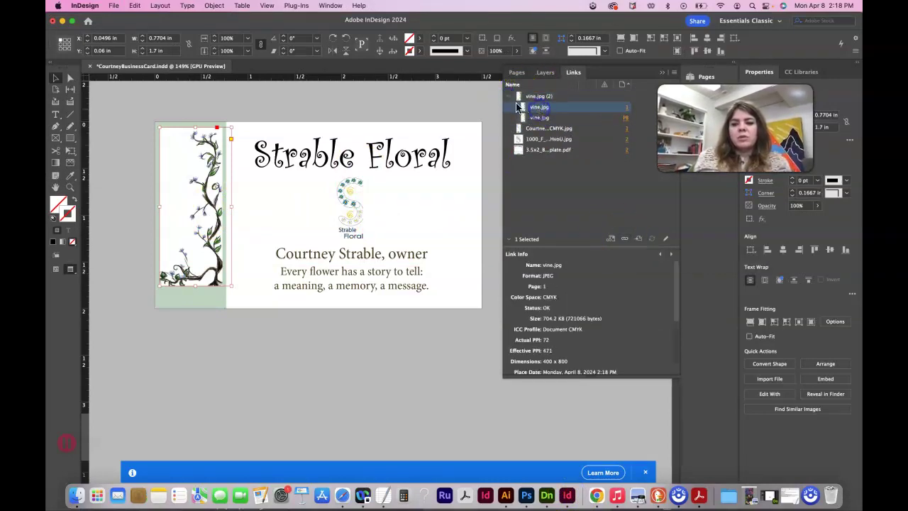
{"action": "left_click", "coordinate": [508, 97]}
{"action": "left_click", "coordinate": [536, 99]}
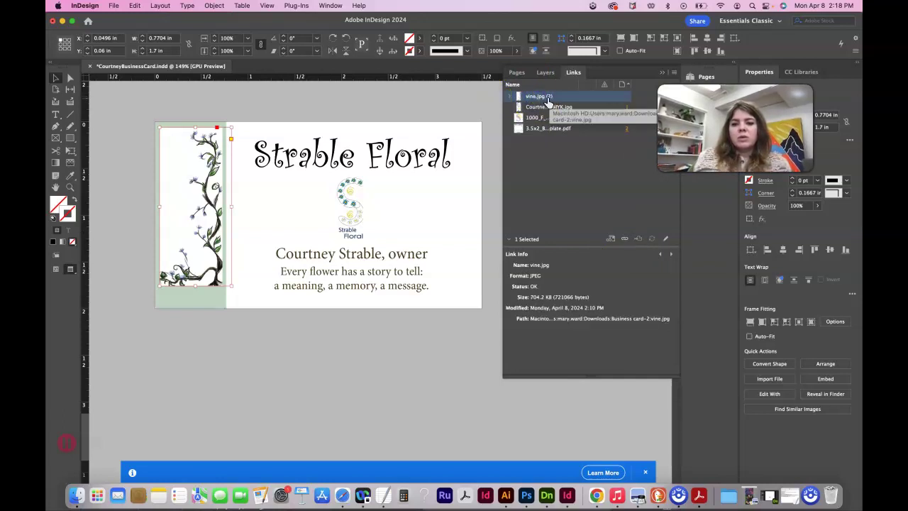
Step: Relink the vine images to vine.psd from the Links folder
{"action": "left_click", "coordinate": [624, 240]}
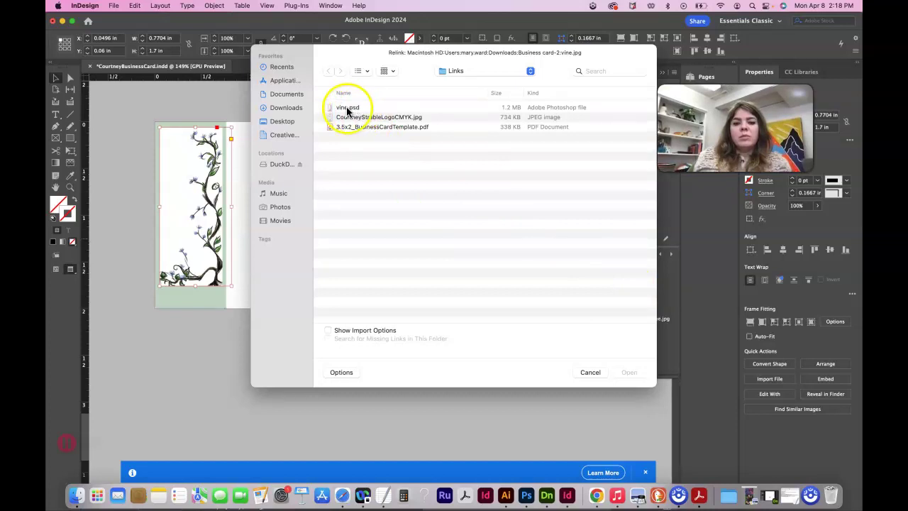
{"action": "scroll", "coordinate": [561, 116], "scroll_direction": "right", "scroll_amount": 5}
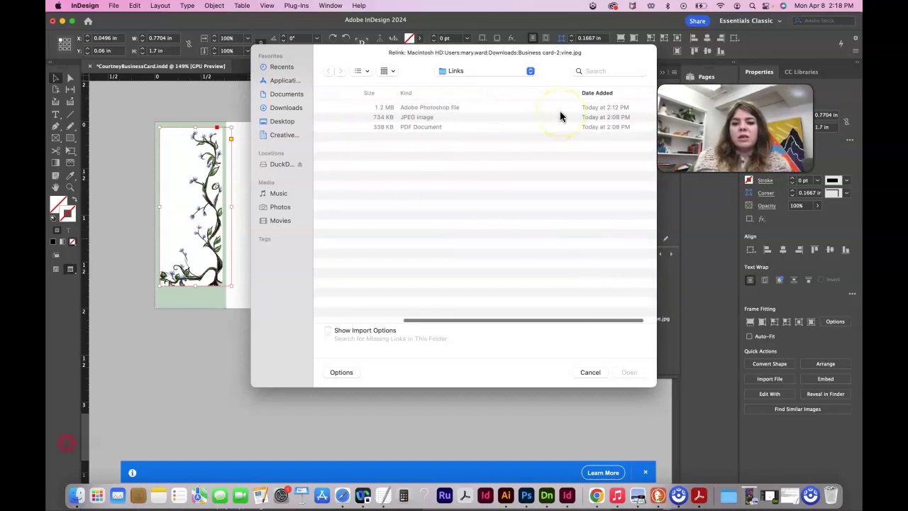
{"action": "scroll", "coordinate": [480, 124], "scroll_direction": "left", "scroll_amount": 5}
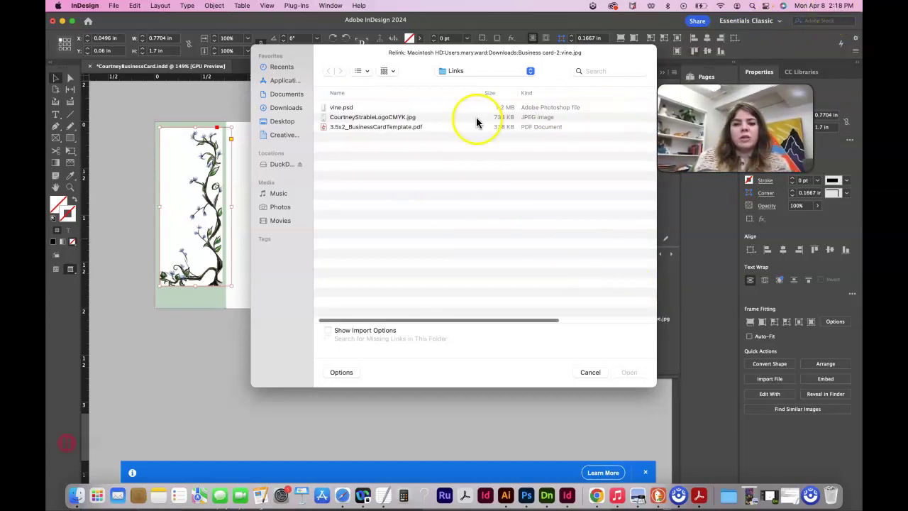
{"action": "left_click", "coordinate": [361, 106]}
{"action": "left_click", "coordinate": [629, 372]}
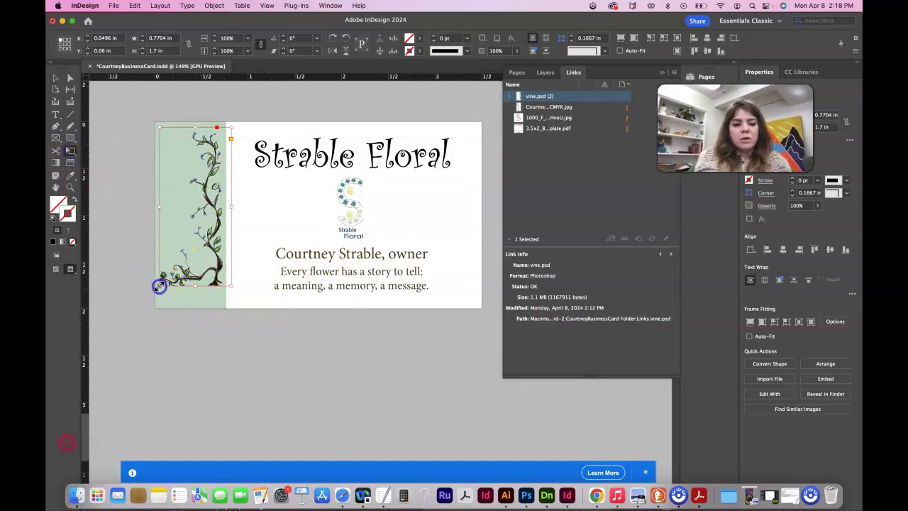
Step: Try enlarging the vine from its lower-left handle, then undo the overshoot and deselect
{"action": "left_click_drag", "start_coordinate": [158, 285], "coordinate": [145, 312]}
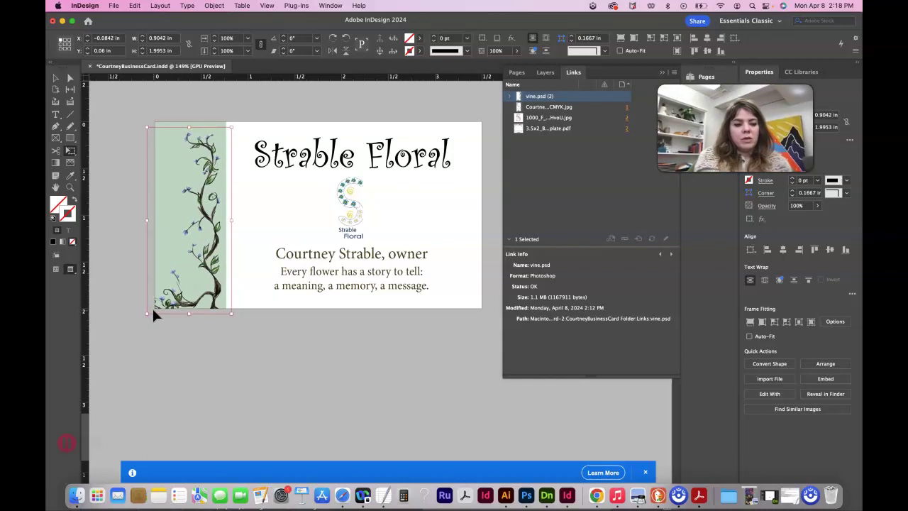
{"action": "key", "text": "super+z"}
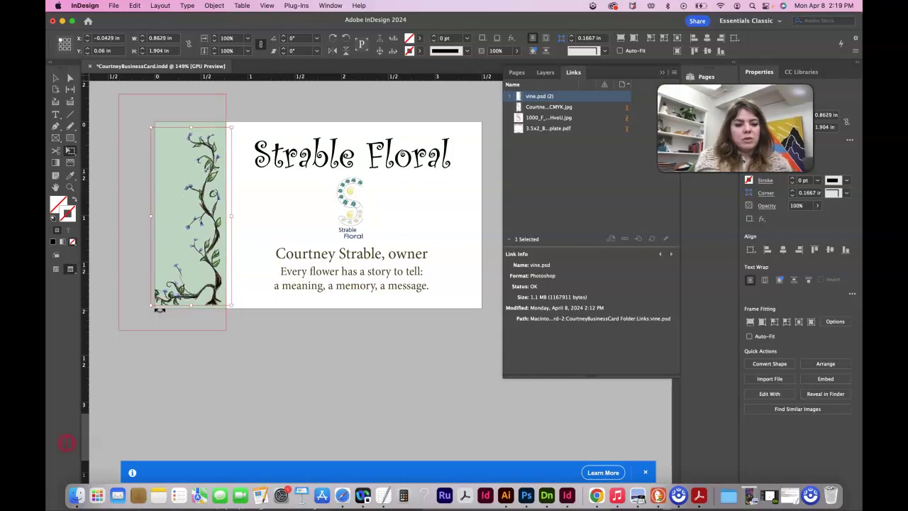
{"action": "left_click", "coordinate": [54, 78]}
{"action": "left_click", "coordinate": [281, 99]}
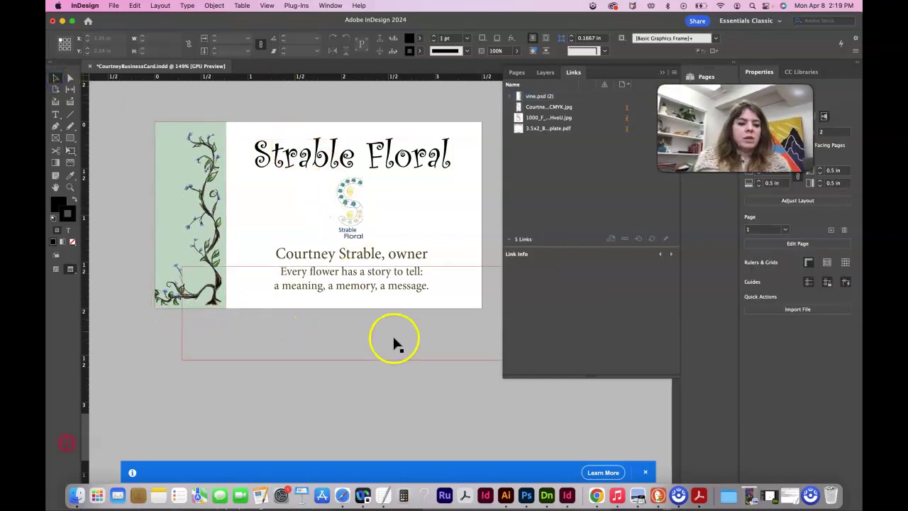
Step: Drag the two-line tagline frame lower and further left beneath the owner name
{"action": "scroll", "coordinate": [399, 404], "scroll_direction": "down", "scroll_amount": 5}
{"action": "scroll", "coordinate": [399, 404], "scroll_direction": "up", "scroll_amount": 7}
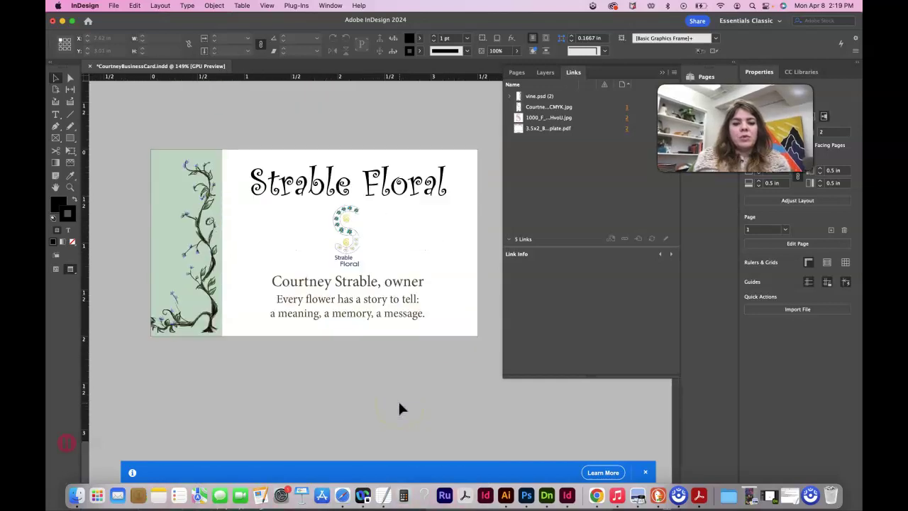
{"action": "scroll", "coordinate": [398, 400], "scroll_direction": "down", "scroll_amount": 6}
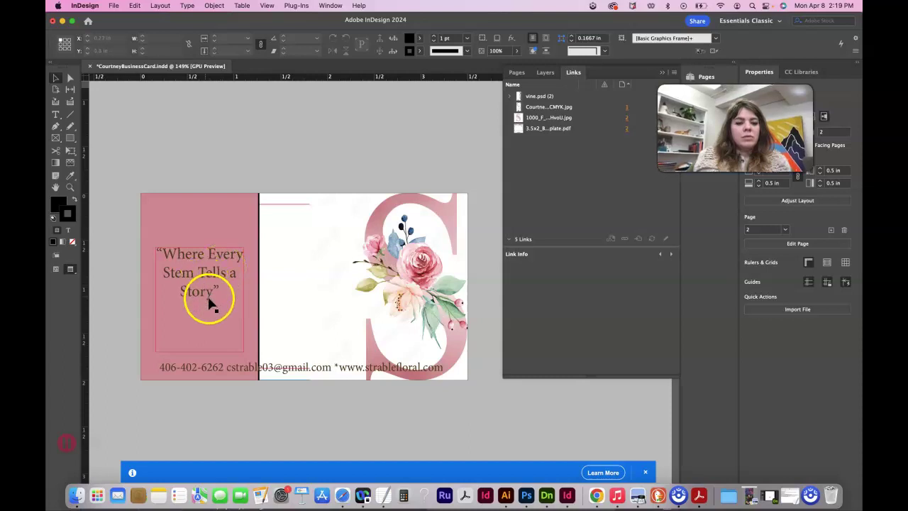
{"action": "scroll", "coordinate": [218, 298], "scroll_direction": "up", "scroll_amount": 6}
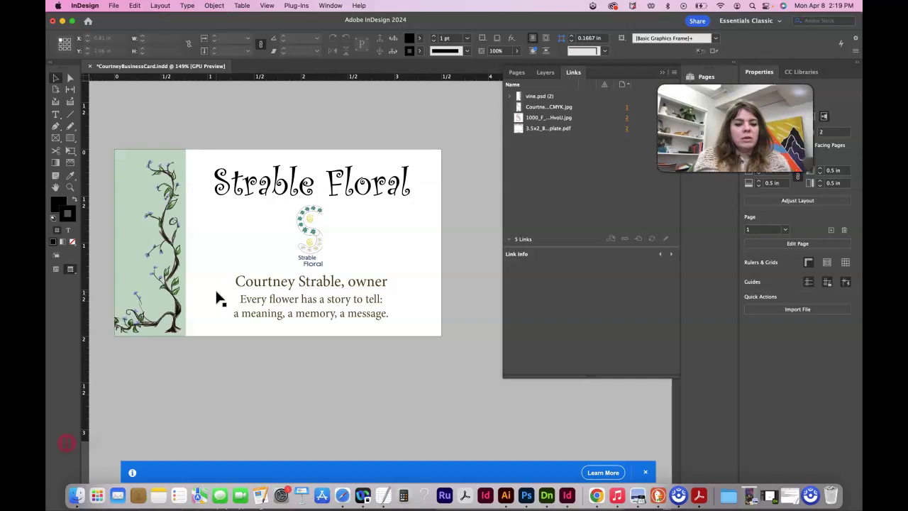
{"action": "left_click_drag", "start_coordinate": [300, 290], "coordinate": [272, 302]}
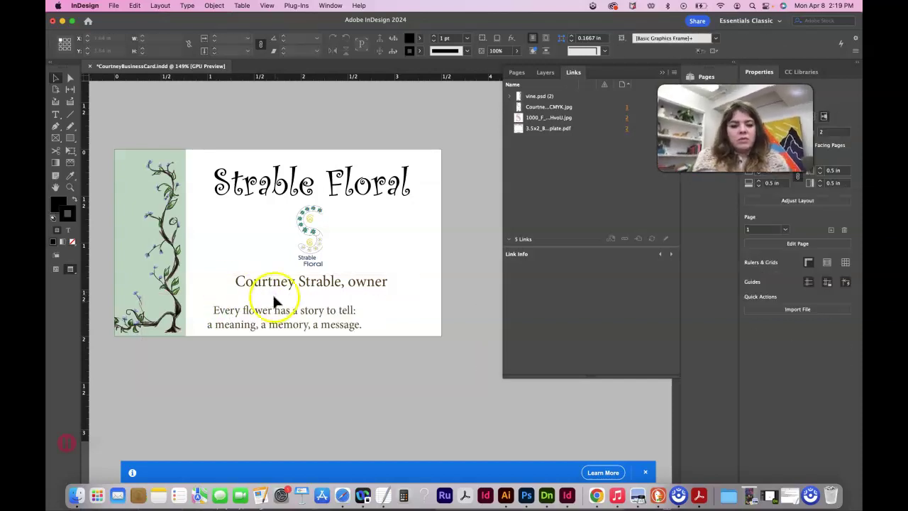
Step: Delete the tagline text frame from the card front
{"action": "key", "text": "super+z"}
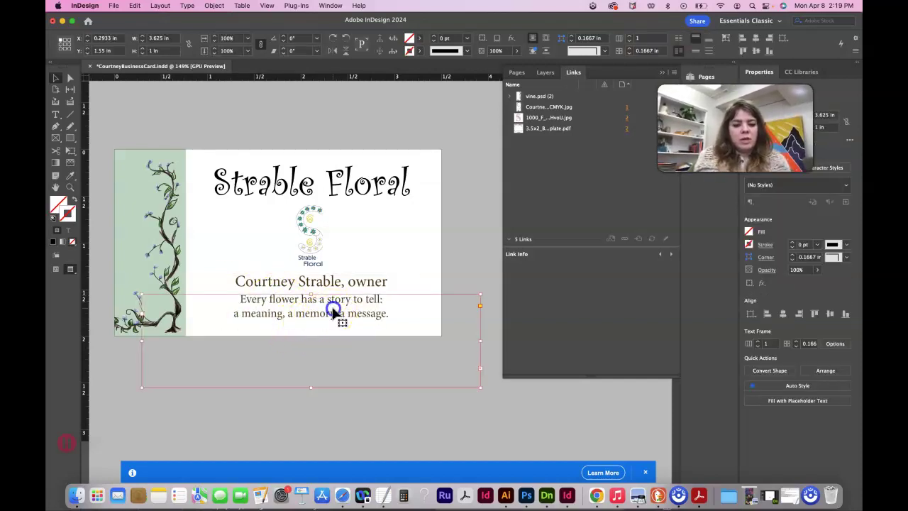
{"action": "key", "text": "super+shift+z"}
{"action": "left_click", "coordinate": [327, 323]}
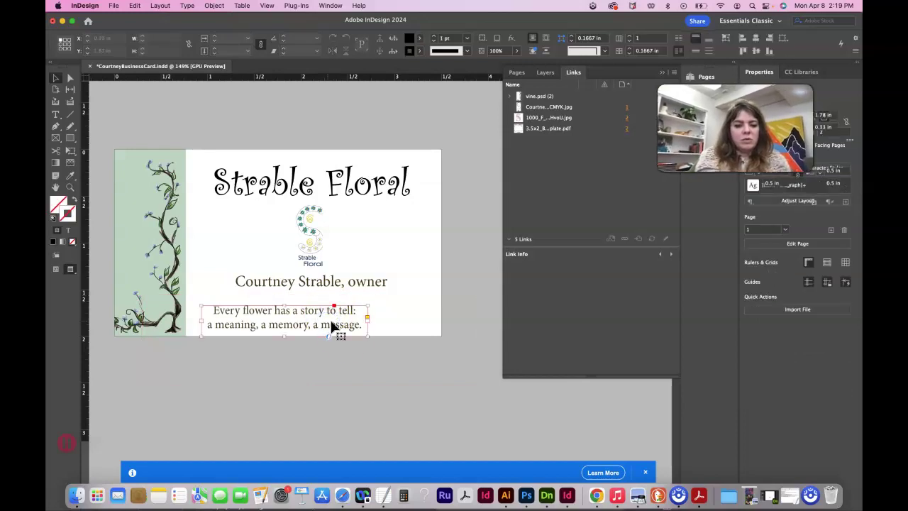
{"action": "key", "text": "Delete"}
Step: Move the title, logo and owner name frames slightly lower together, then deselect them
{"action": "left_click", "coordinate": [344, 290]}
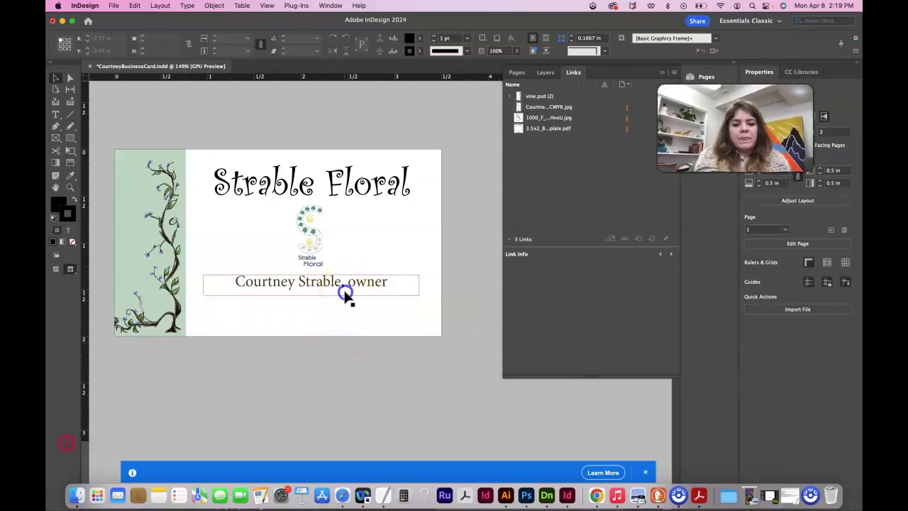
{"action": "key", "text": "super+a"}
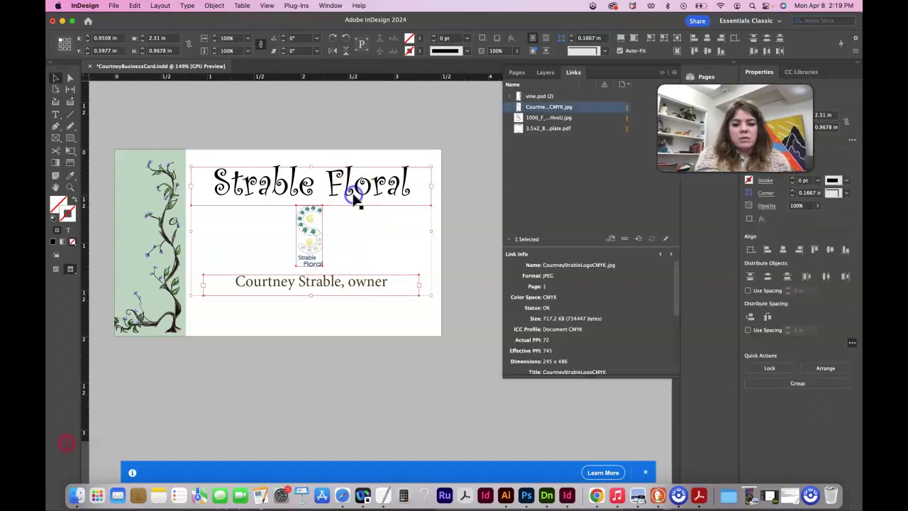
{"action": "key", "text": "shift+Down"}
{"action": "key", "text": "shift+Down"}
{"action": "key", "text": "shift+Up"}
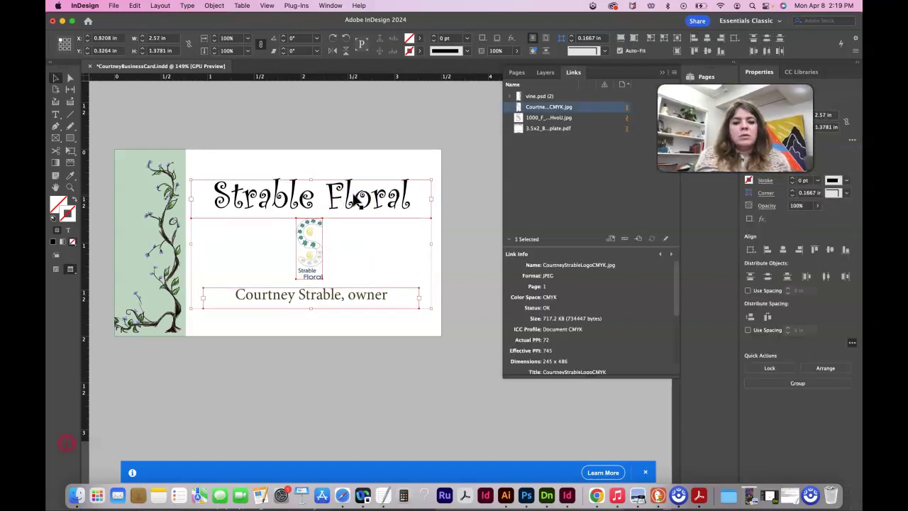
{"action": "left_click", "coordinate": [353, 316]}
{"action": "scroll", "coordinate": [352, 317], "scroll_direction": "left", "scroll_amount": 3}
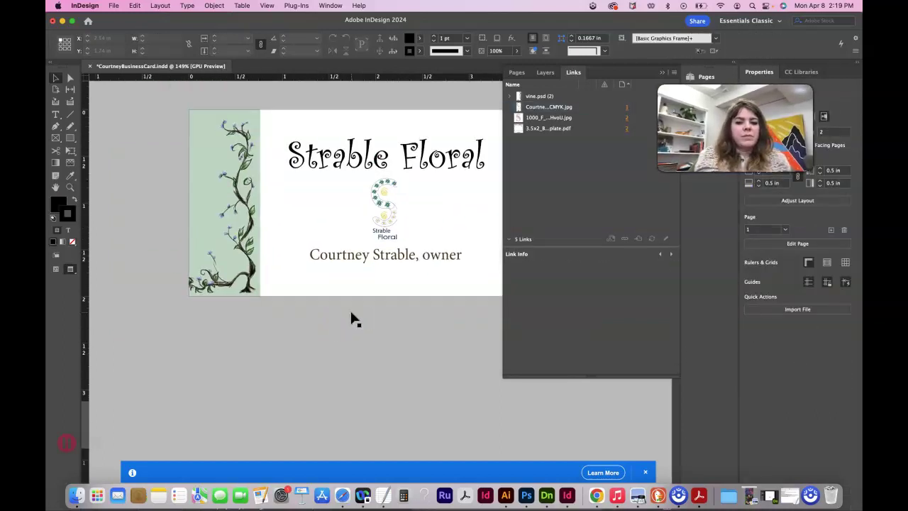
Step: Shift the contact line up on the card back and check the Links and Layers panels
{"action": "scroll", "coordinate": [353, 316], "scroll_direction": "down", "scroll_amount": 5}
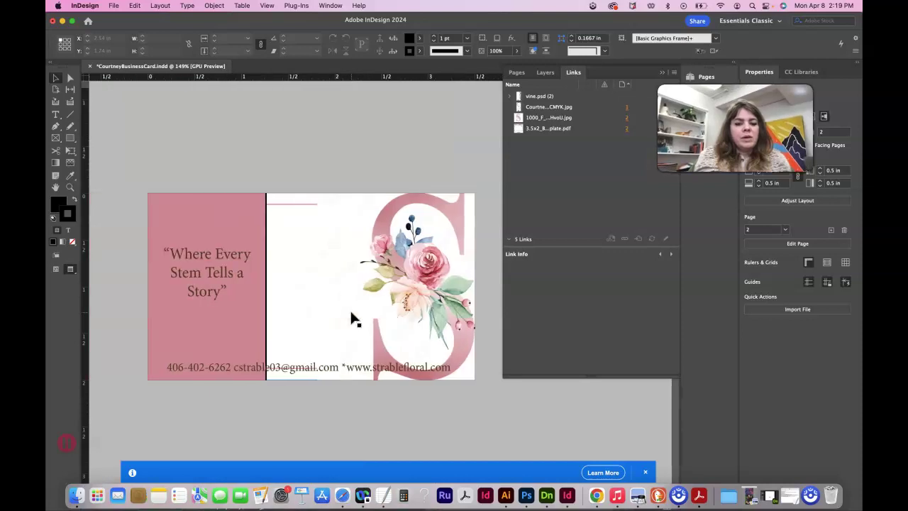
{"action": "left_click_drag", "start_coordinate": [300, 395], "coordinate": [300, 360]}
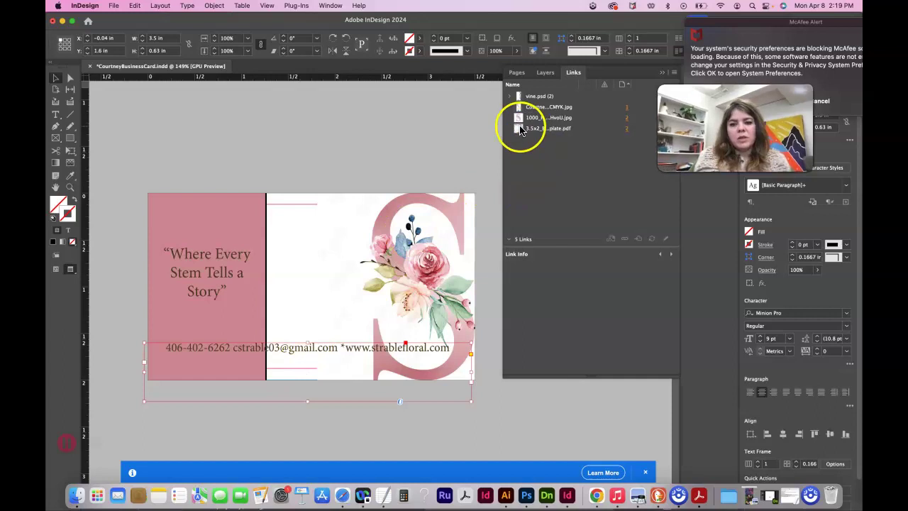
{"action": "left_click", "coordinate": [819, 101]}
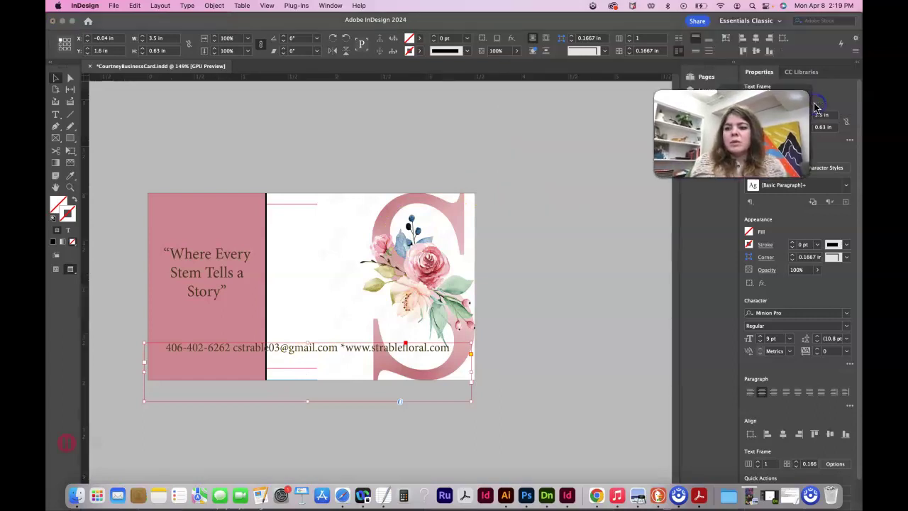
{"action": "left_click", "coordinate": [706, 104]}
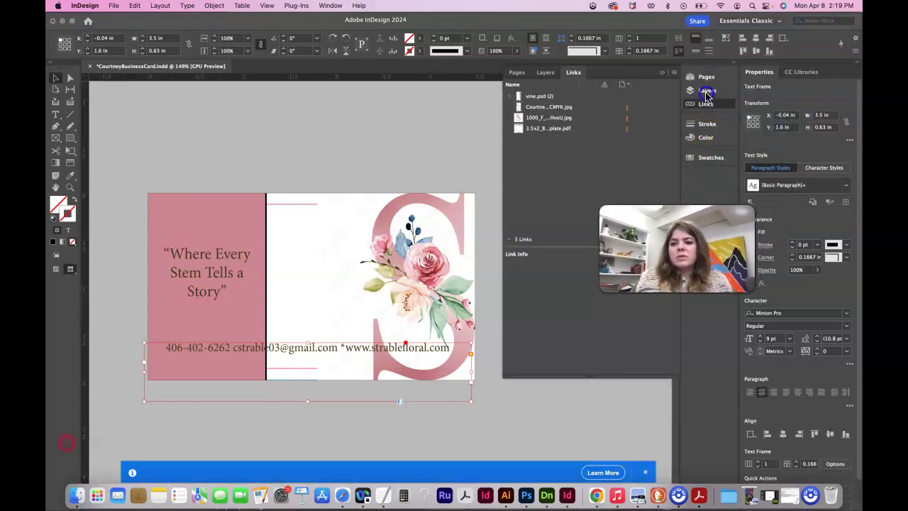
{"action": "left_click", "coordinate": [707, 92]}
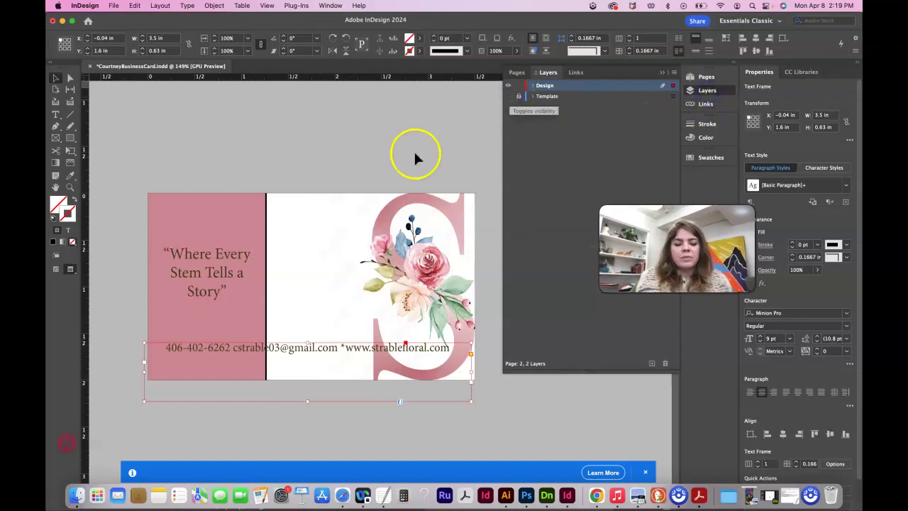
Step: Replace the separator before the website with a bullet (•) and lower the contact line near the bottom
{"action": "left_click", "coordinate": [344, 349]}
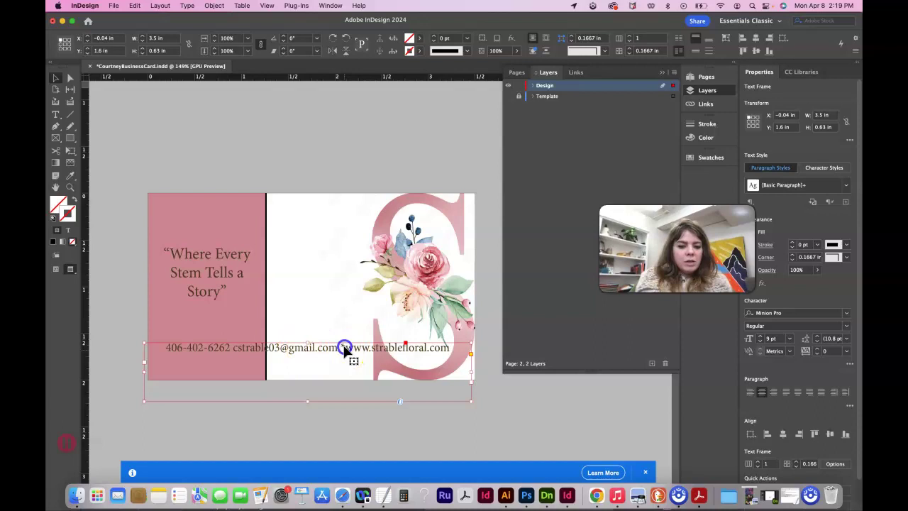
{"action": "double_click", "coordinate": [344, 347]}
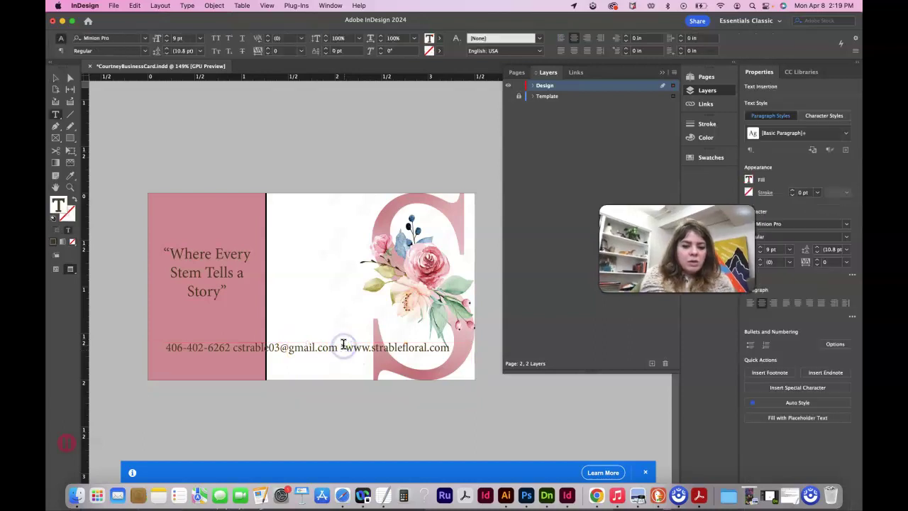
{"action": "key", "text": "BackSpace"}
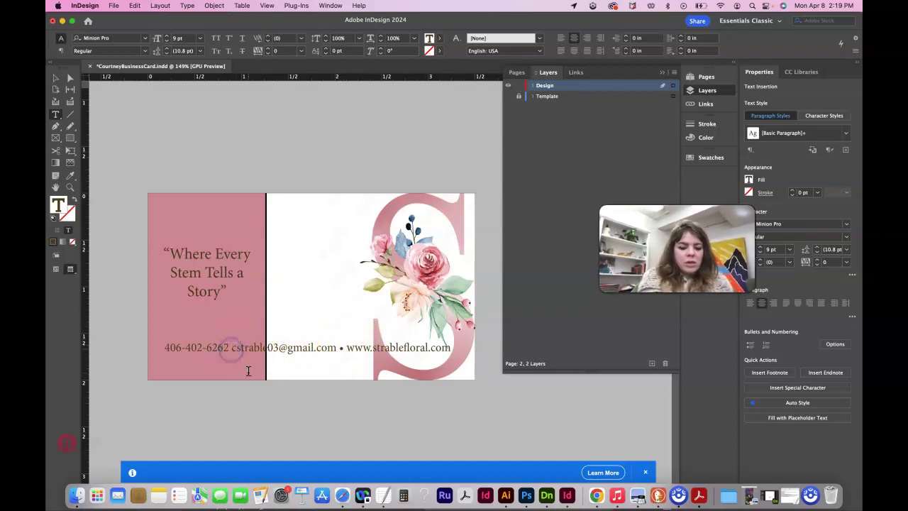
{"action": "type", "text": "•"}
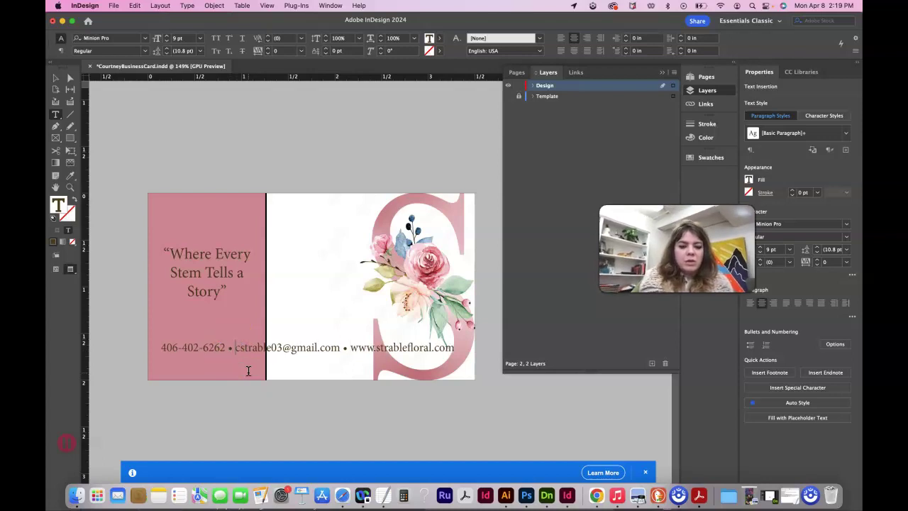
{"action": "left_click", "coordinate": [55, 78]}
{"action": "left_click_drag", "start_coordinate": [273, 344], "coordinate": [274, 349]}
{"action": "left_click", "coordinate": [340, 277]}
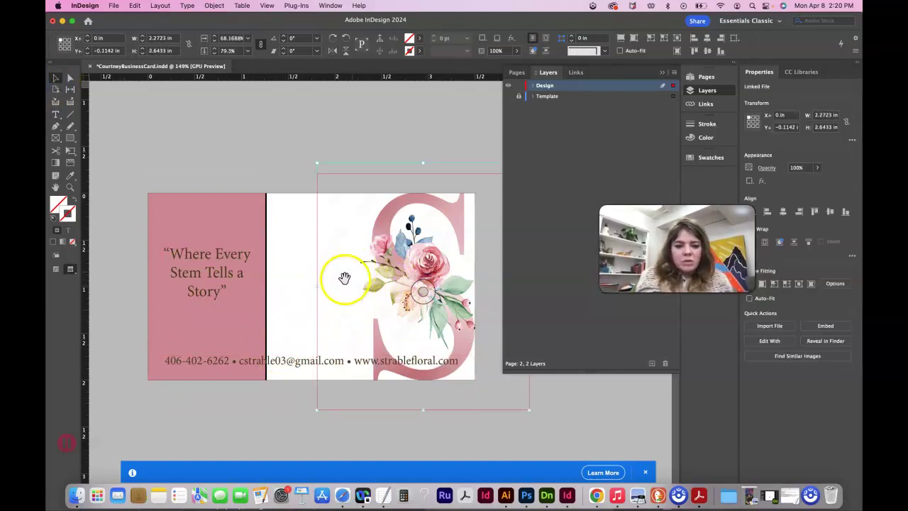
Step: Open the floral S image in Adobe Photoshop 2024 via Edit With
{"action": "left_click", "coordinate": [292, 158]}
{"action": "left_click", "coordinate": [388, 264]}
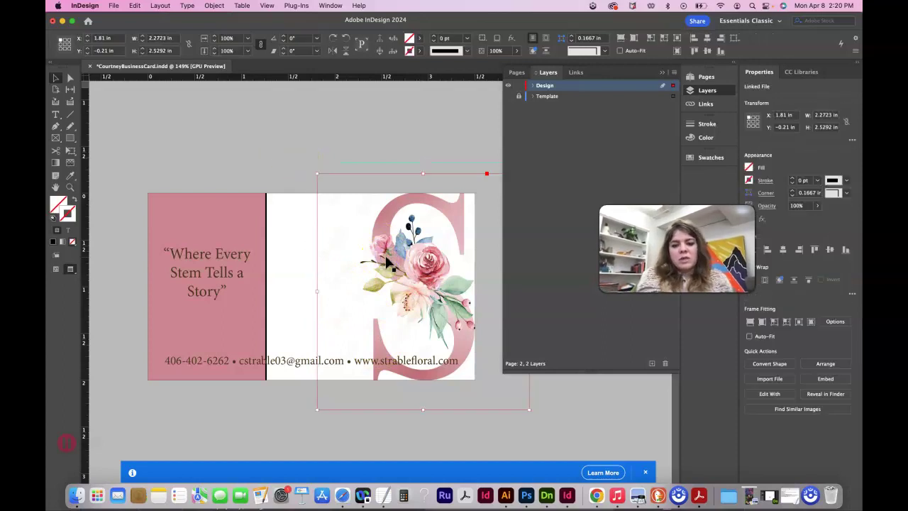
{"action": "right_click", "coordinate": [400, 262]}
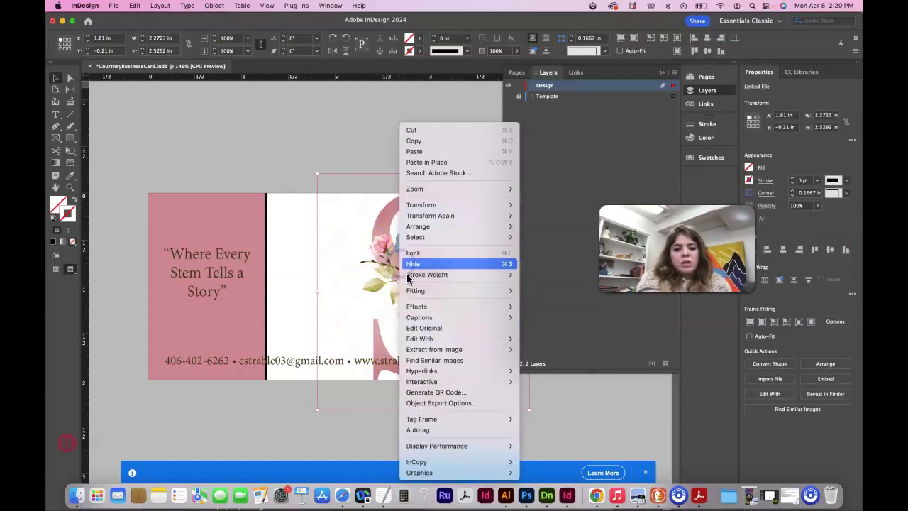
{"action": "mouse_move", "coordinate": [461, 338]}
{"action": "left_click", "coordinate": [533, 360]}
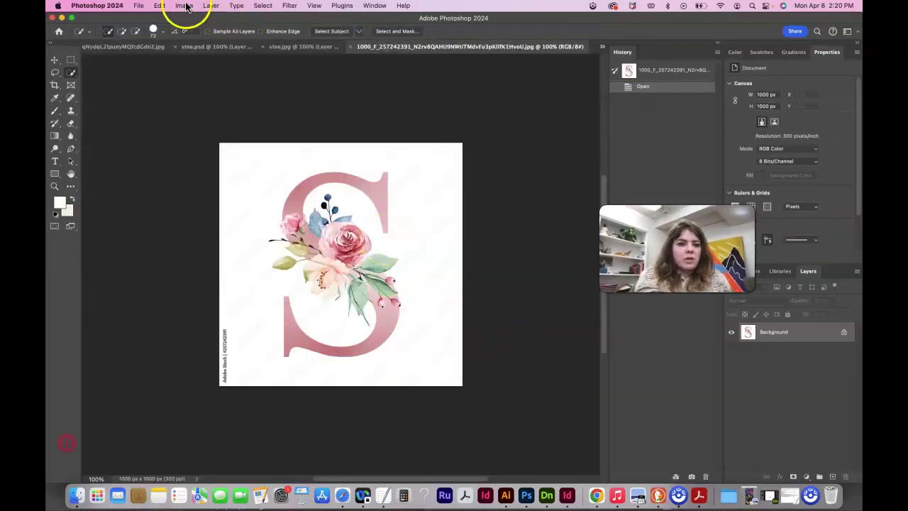
Step: Convert the floral S image to CMYK Color mode
{"action": "left_click", "coordinate": [184, 6]}
{"action": "mouse_move", "coordinate": [269, 20]}
{"action": "left_click", "coordinate": [333, 64]}
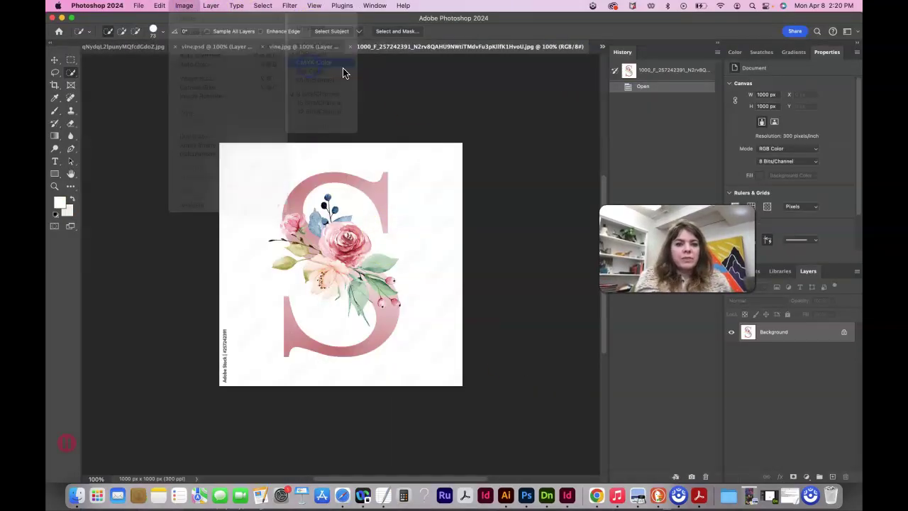
{"action": "left_click", "coordinate": [476, 205]}
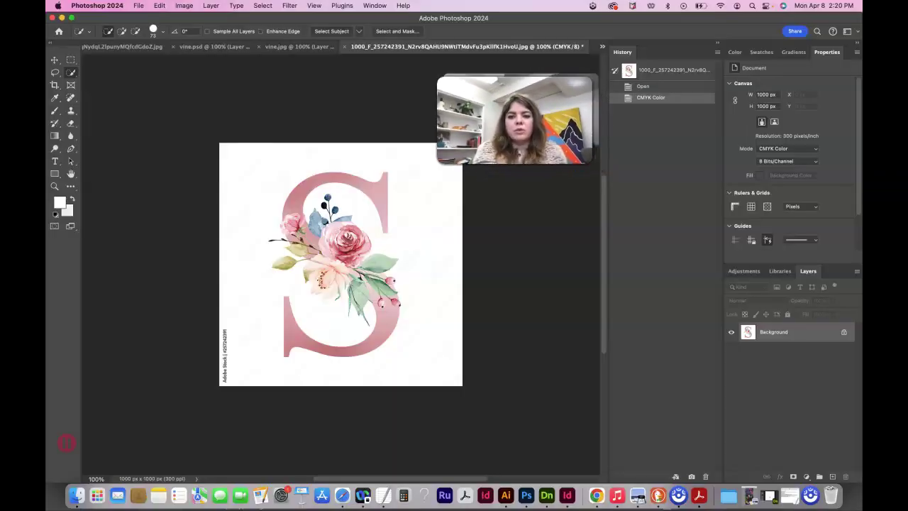
Step: Unlock the Background into an editable Layer 0 and trial a Color Range selection, then undo it
{"action": "left_click", "coordinate": [843, 332]}
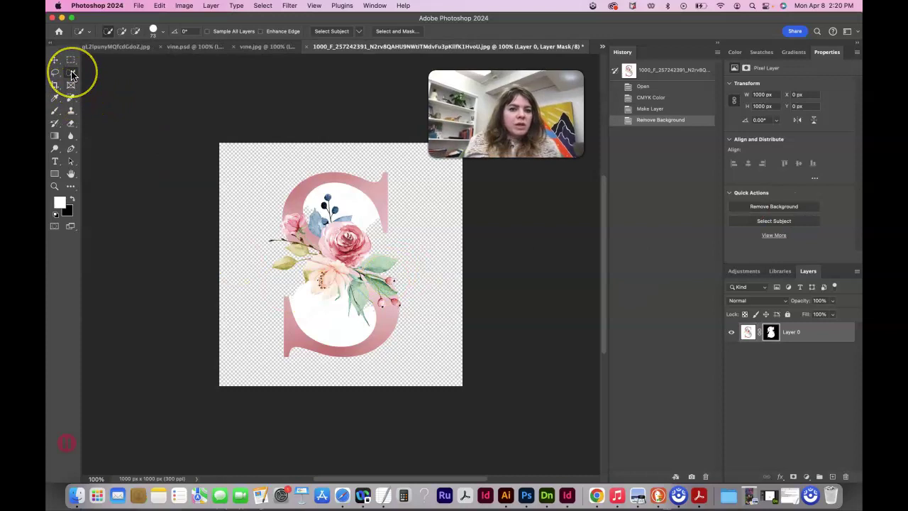
{"action": "left_click", "coordinate": [263, 6]}
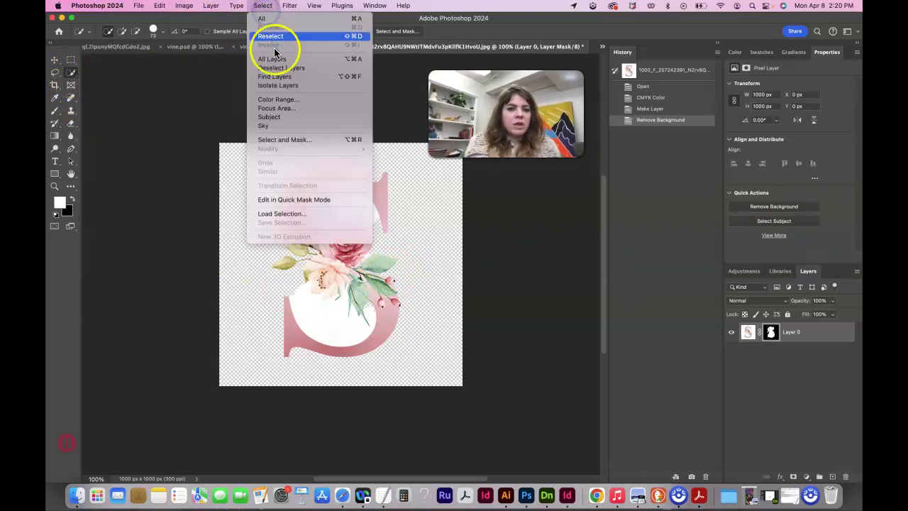
{"action": "left_click", "coordinate": [277, 100]}
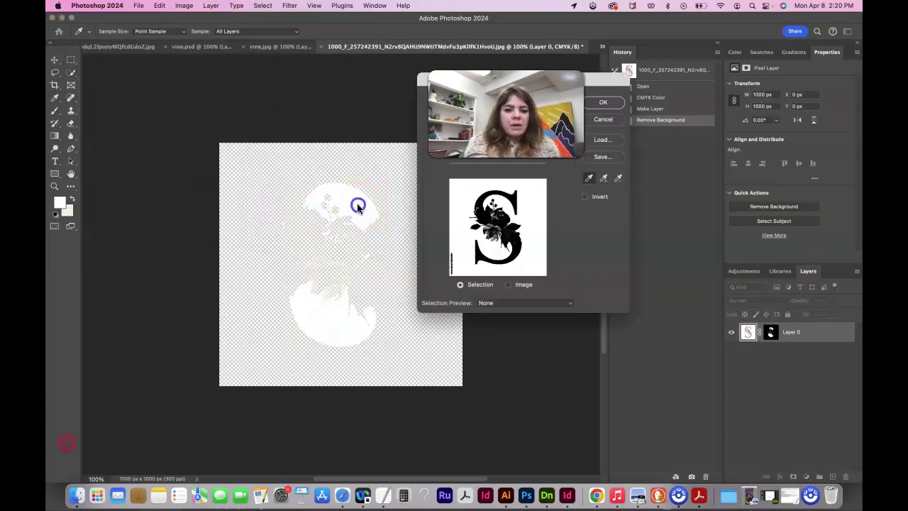
{"action": "left_click", "coordinate": [602, 105]}
{"action": "key", "text": "super+z"}
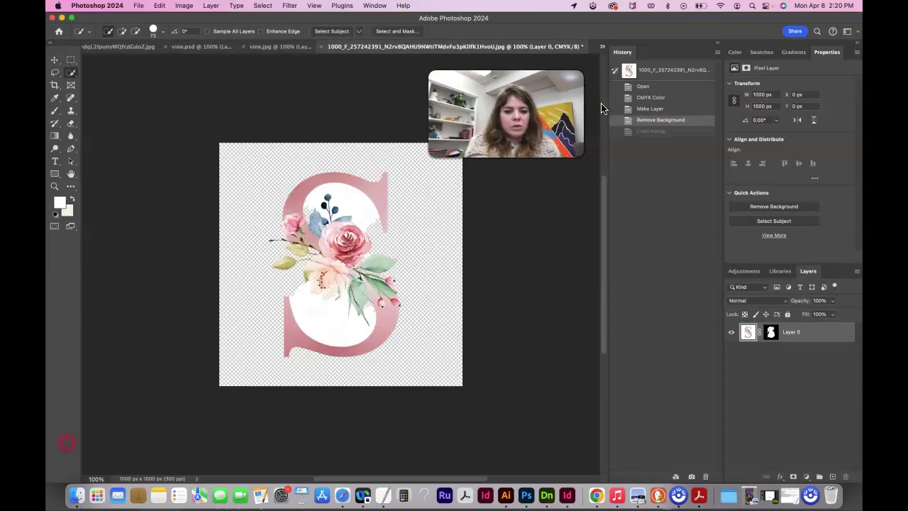
{"action": "left_click", "coordinate": [353, 204]}
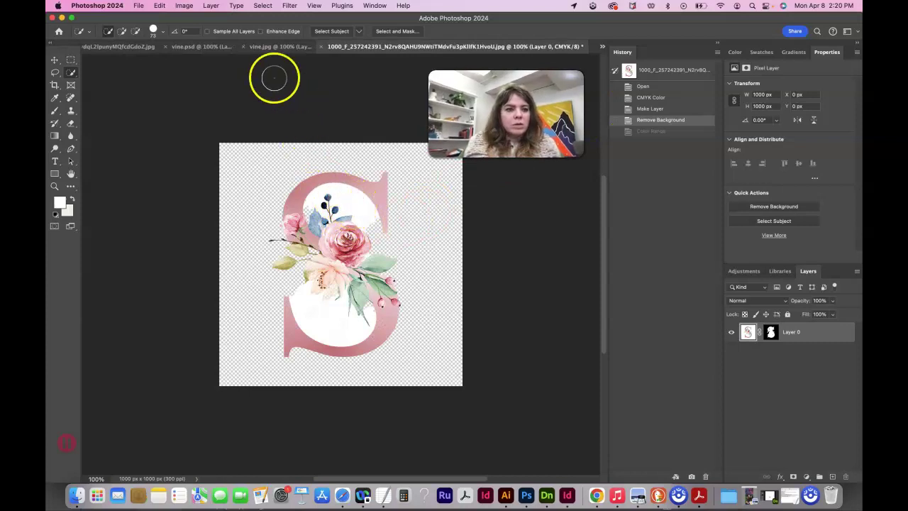
Step: Select and delete the white areas with Color Range, then undo to restore the white background
{"action": "left_click", "coordinate": [262, 5]}
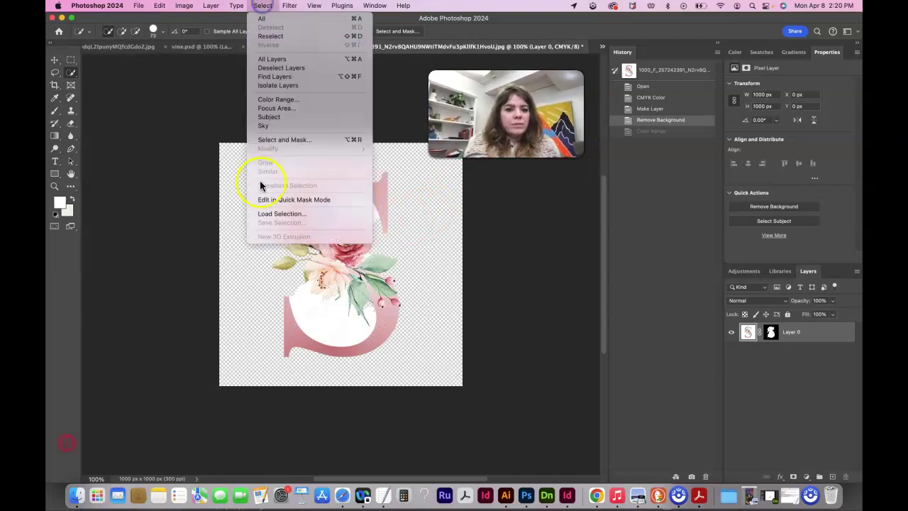
{"action": "left_click", "coordinate": [276, 99]}
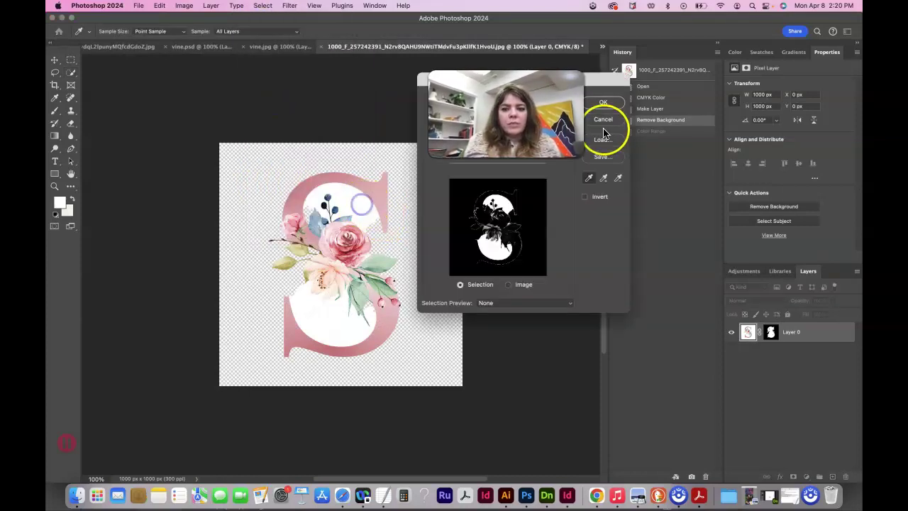
{"action": "left_click", "coordinate": [603, 102]}
{"action": "key", "text": "BackSpace"}
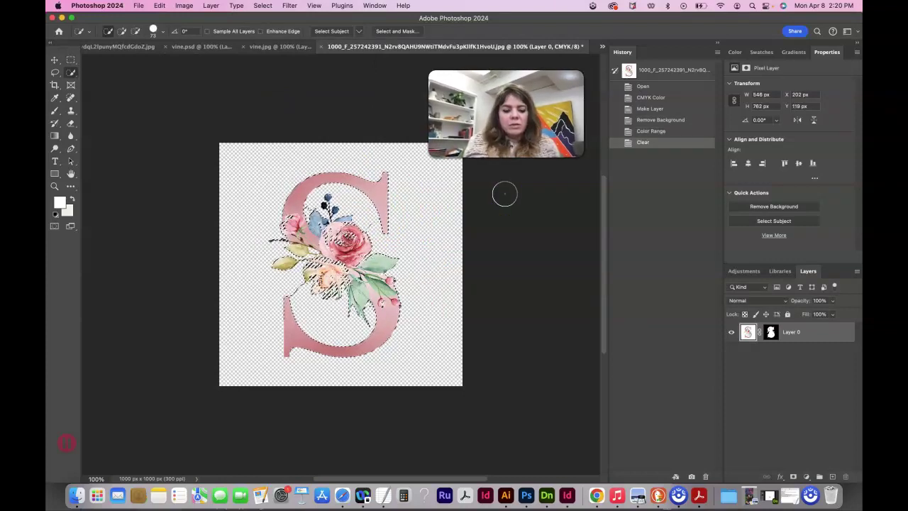
{"action": "key", "text": "cmd+d"}
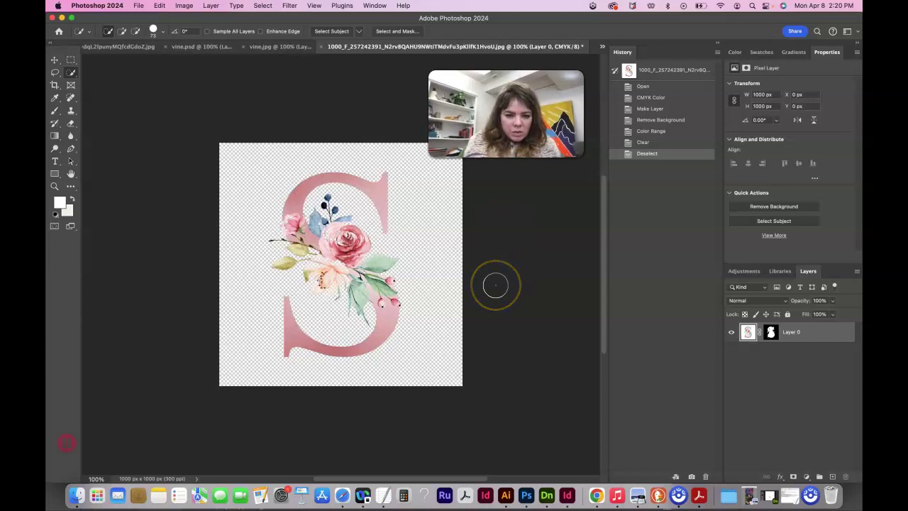
{"action": "key", "text": "super+z"}
{"action": "key", "text": "super+z"}
{"action": "key", "text": "super+z"}
{"action": "key", "text": "super+z"}
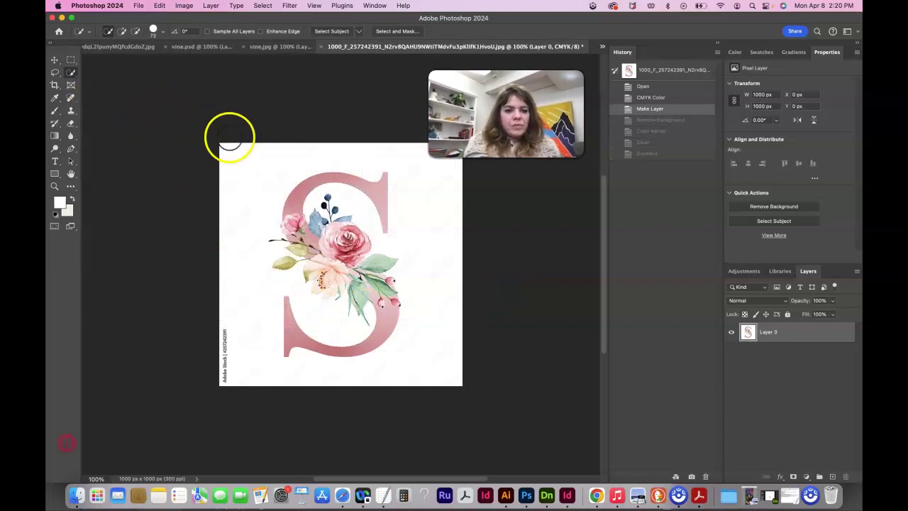
Step: Select the white background with Color Range, delete it to transparency and deselect
{"action": "left_click", "coordinate": [262, 6]}
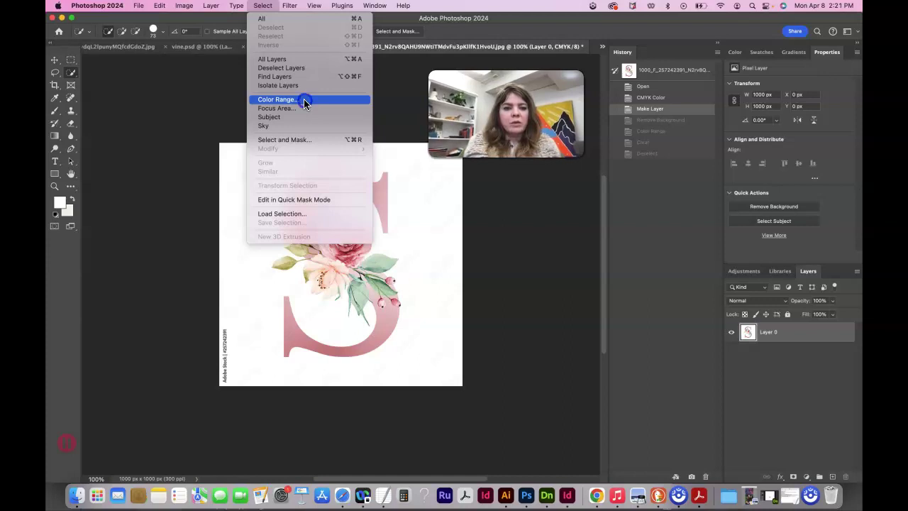
{"action": "left_click", "coordinate": [304, 99]}
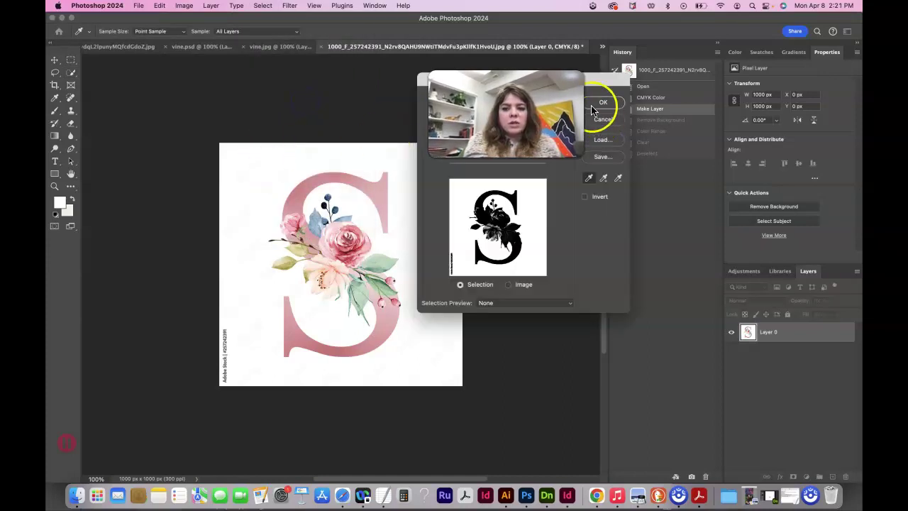
{"action": "left_click", "coordinate": [603, 104]}
{"action": "key", "text": "Delete"}
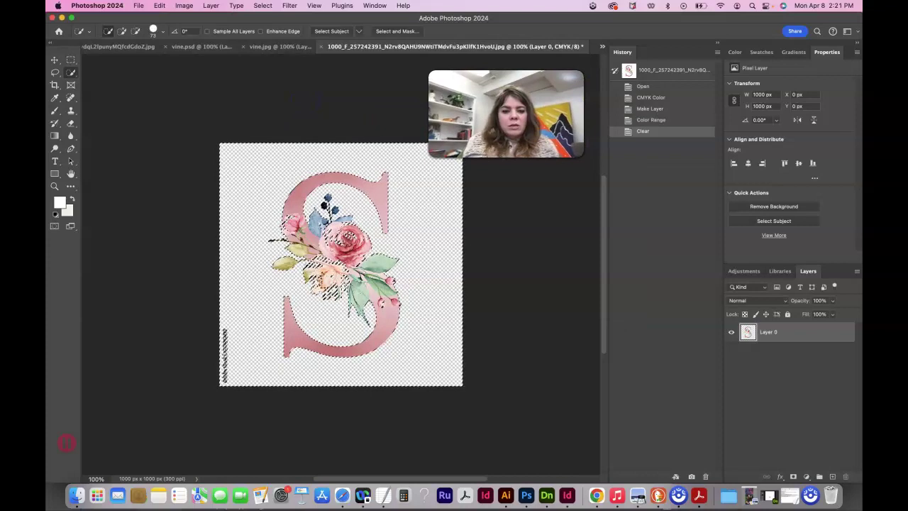
{"action": "key", "text": "super+d"}
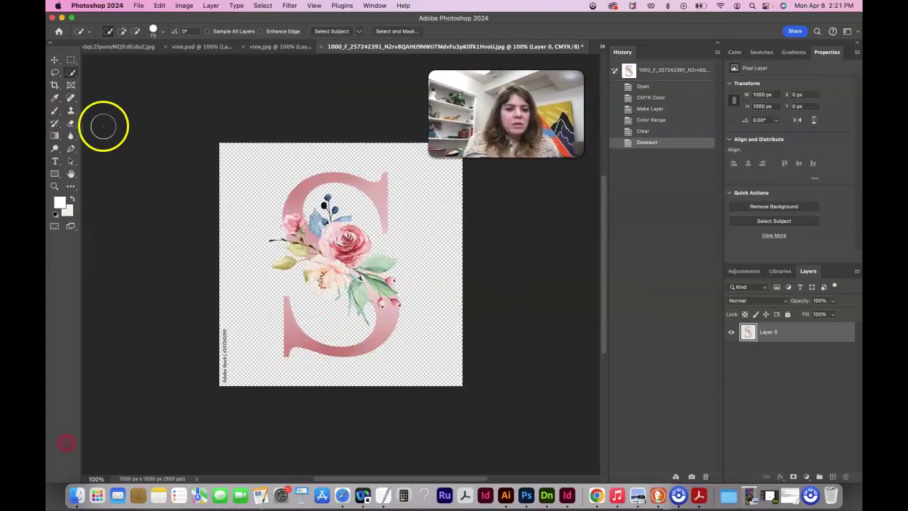
Step: Erase the left-edge stock credit, save the floral S as a Photoshop PSD, and return to InDesign
{"action": "left_click", "coordinate": [70, 123]}
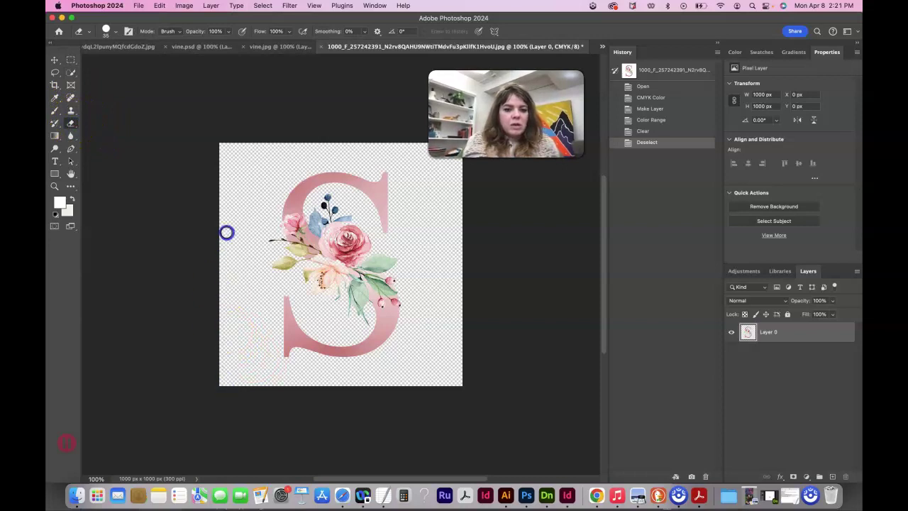
{"action": "left_click_drag", "start_coordinate": [227, 232], "coordinate": [227, 208]}
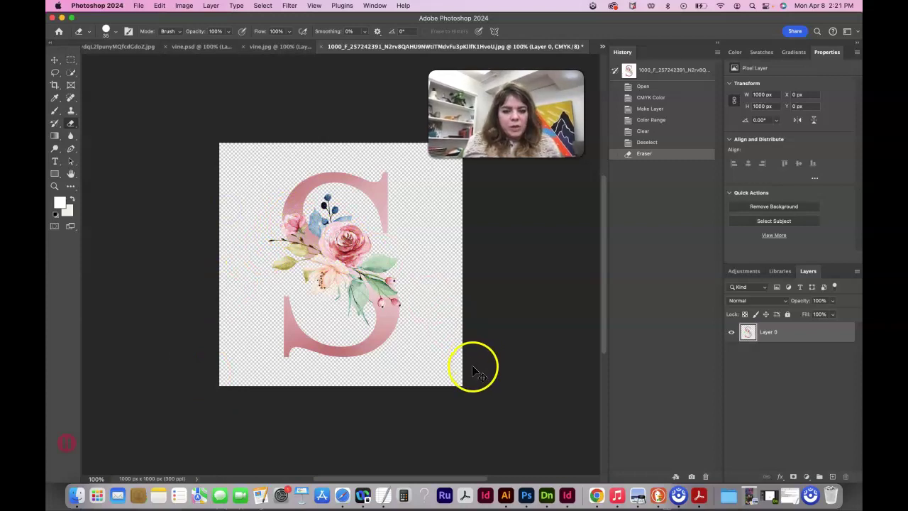
{"action": "key", "text": "super+shift+s"}
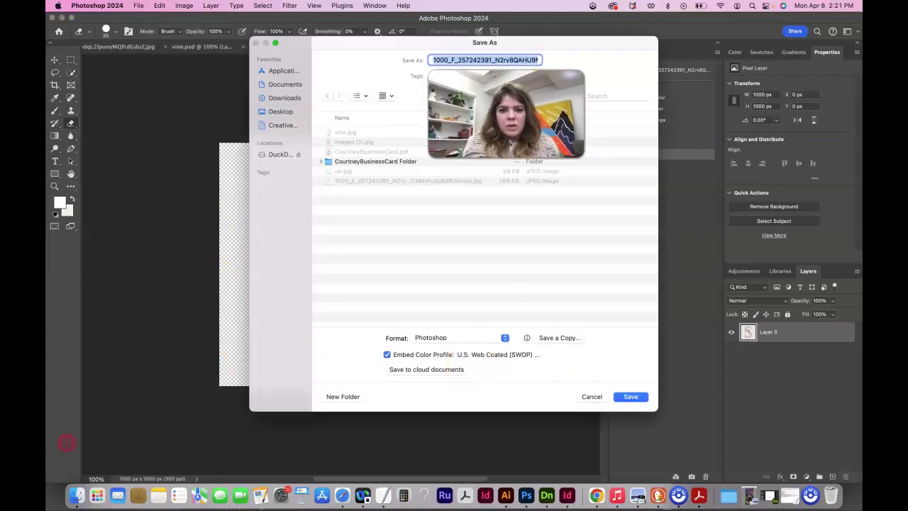
{"action": "left_click", "coordinate": [631, 398]}
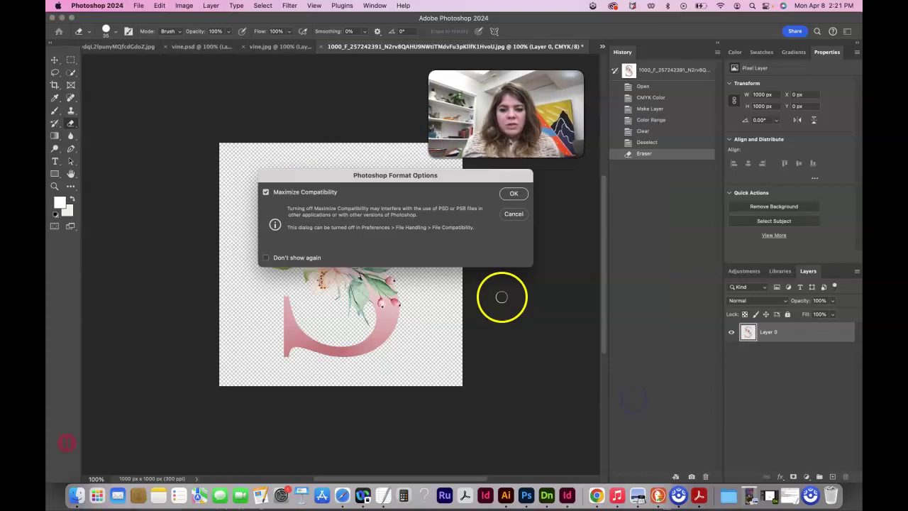
{"action": "left_click", "coordinate": [517, 192]}
{"action": "left_click", "coordinate": [565, 495]}
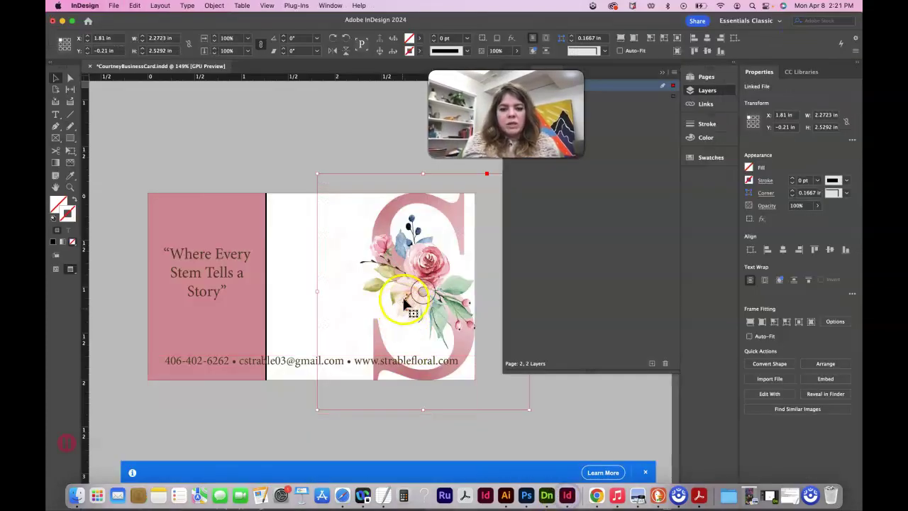
Step: Relink the floral S image to its PSD file in Downloads > Business card-2
{"action": "left_click", "coordinate": [705, 103]}
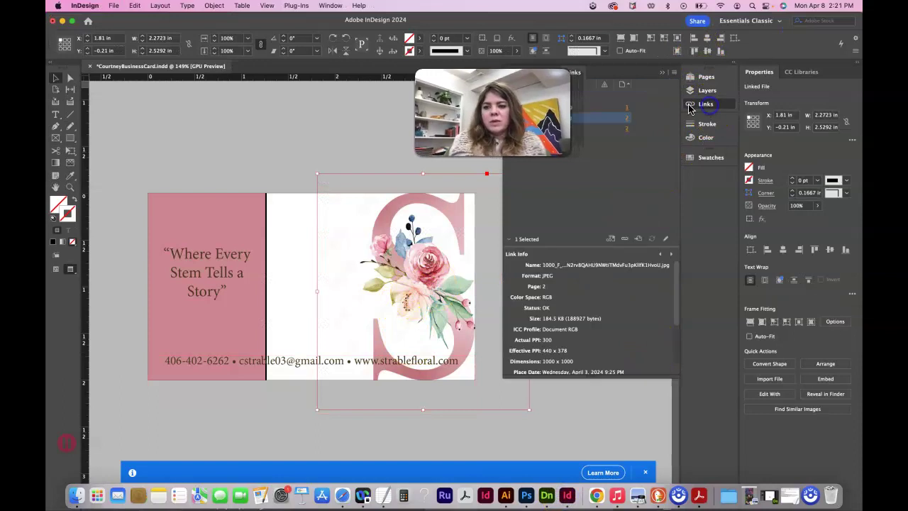
{"action": "left_click", "coordinate": [626, 239]}
{"action": "left_click_drag", "start_coordinate": [532, 62], "coordinate": [656, 156]}
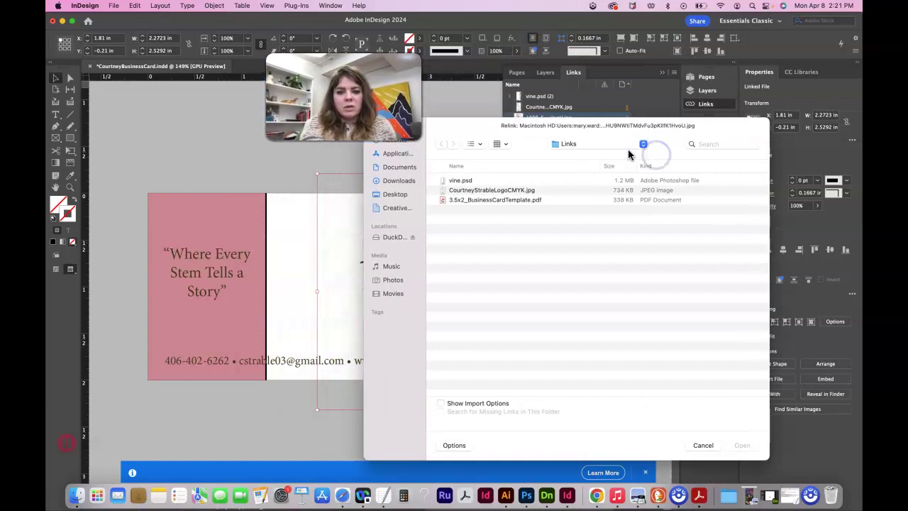
{"action": "left_click_drag", "start_coordinate": [473, 132], "coordinate": [511, 132]}
{"action": "left_click", "coordinate": [432, 139]}
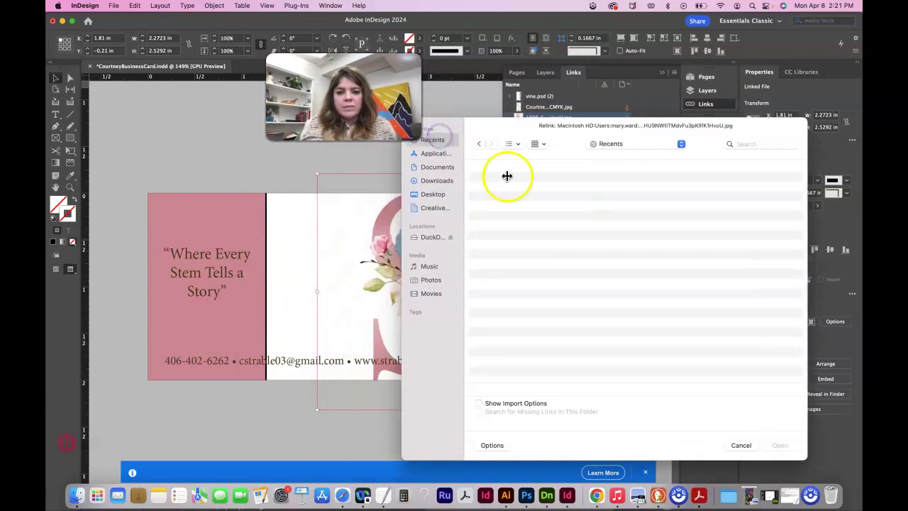
{"action": "left_click", "coordinate": [437, 168]}
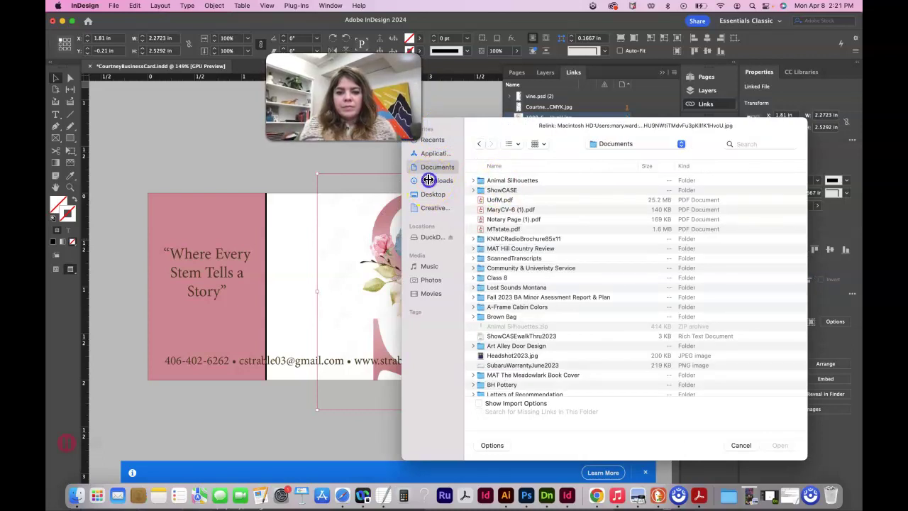
{"action": "left_click", "coordinate": [428, 179]}
{"action": "double_click", "coordinate": [497, 181]}
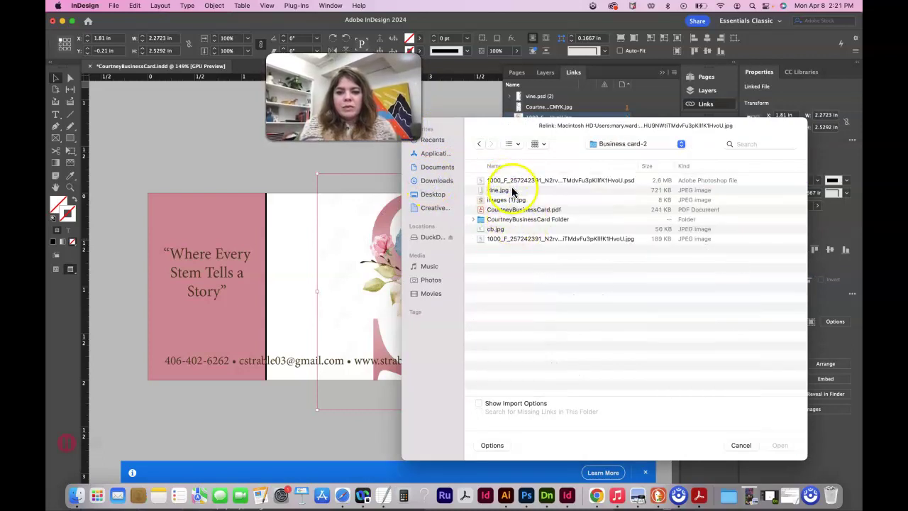
{"action": "left_click", "coordinate": [511, 180]}
{"action": "left_click", "coordinate": [779, 445]}
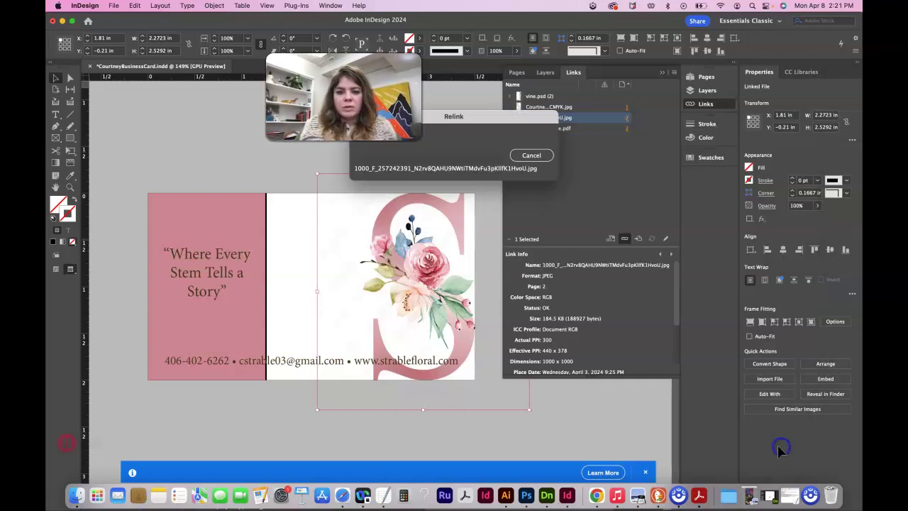
Step: Set the pink panel's stroke to [None] on the card back
{"action": "left_click", "coordinate": [488, 426]}
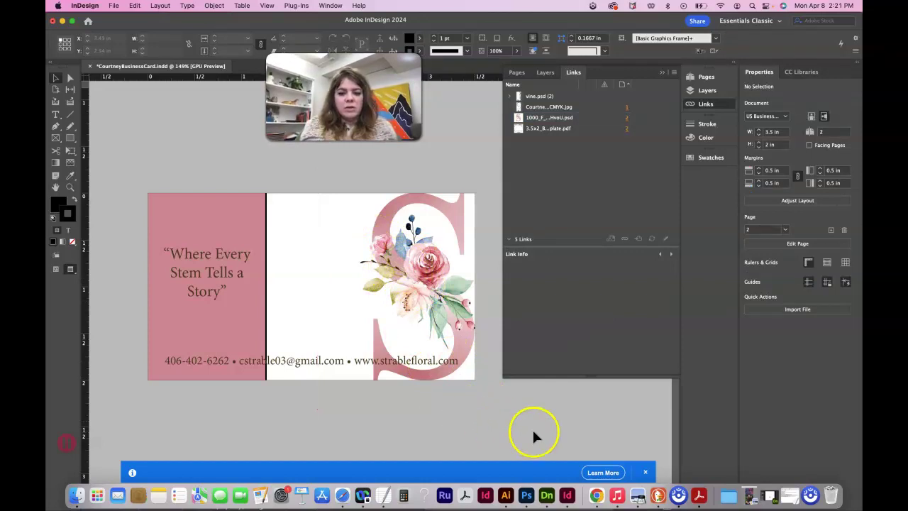
{"action": "left_click", "coordinate": [264, 264]}
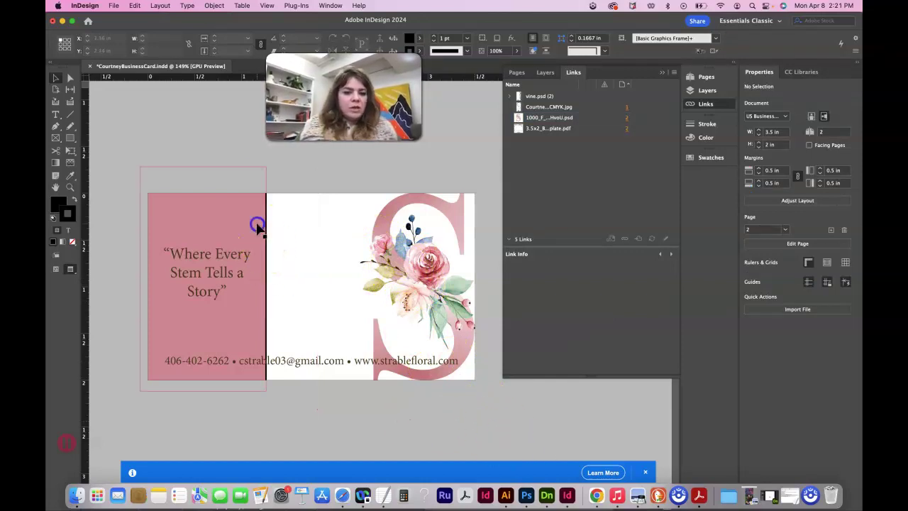
{"action": "left_click", "coordinate": [748, 180]}
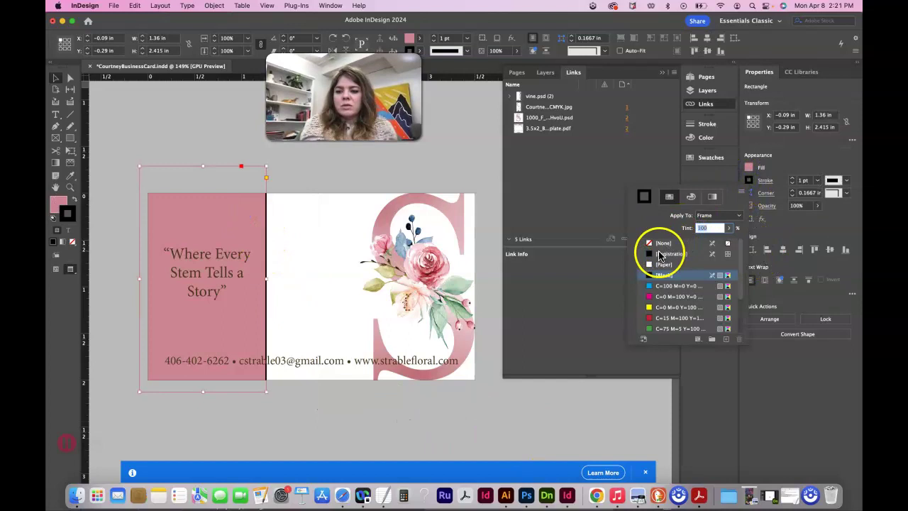
{"action": "left_click", "coordinate": [659, 242]}
{"action": "left_click", "coordinate": [501, 424]}
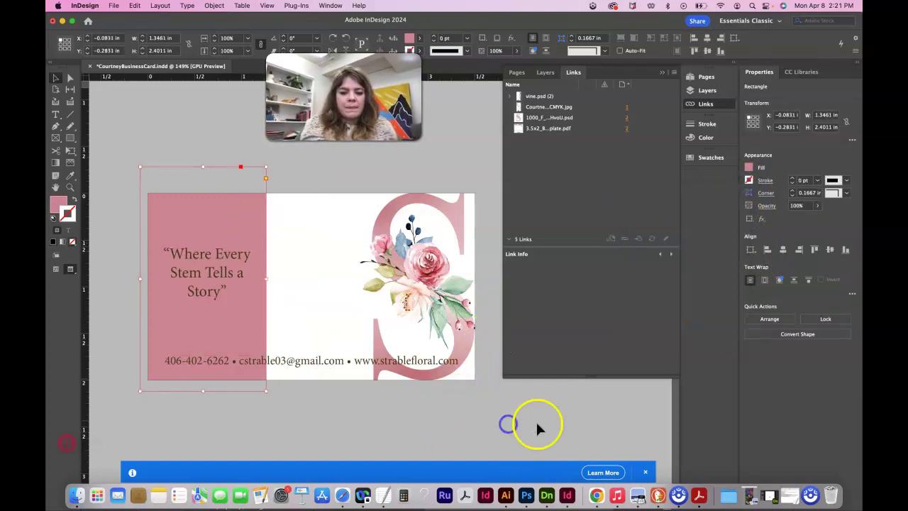
Step: End the quote with a period after 'Story'
{"action": "left_click", "coordinate": [219, 293]}
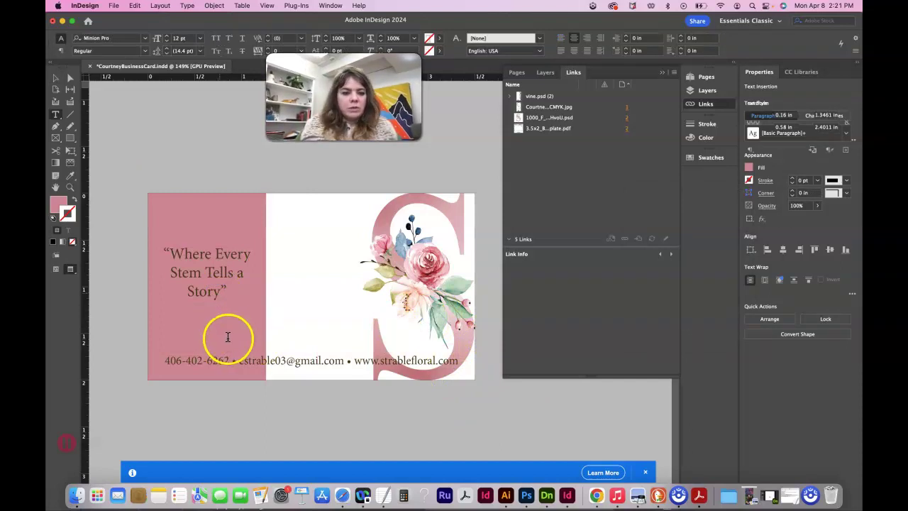
{"action": "double_click", "coordinate": [222, 298]}
{"action": "type", "text": "."}
{"action": "left_click", "coordinate": [56, 77]}
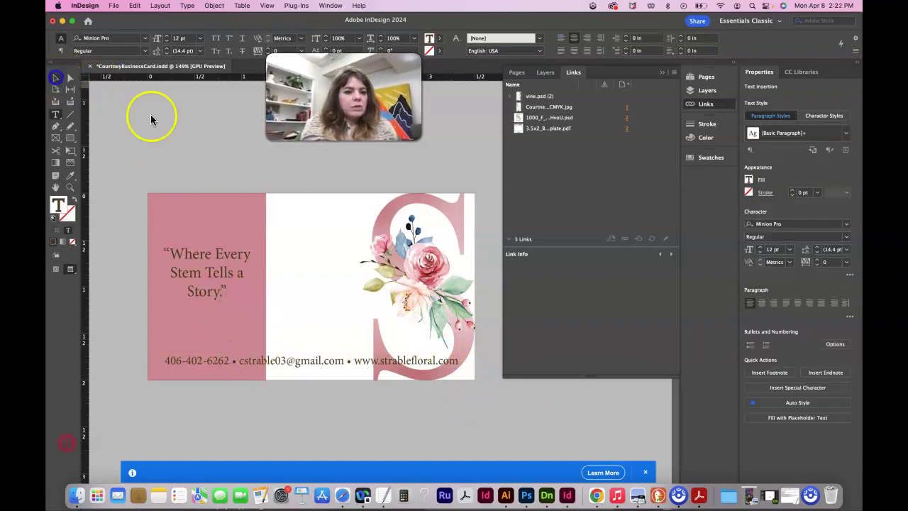
{"action": "left_click", "coordinate": [197, 149]}
Step: Scroll around the document to review the finished card sides
{"action": "scroll", "coordinate": [256, 245], "scroll_direction": "up", "scroll_amount": 2}
{"action": "scroll", "coordinate": [255, 245], "scroll_direction": "up", "scroll_amount": 5}
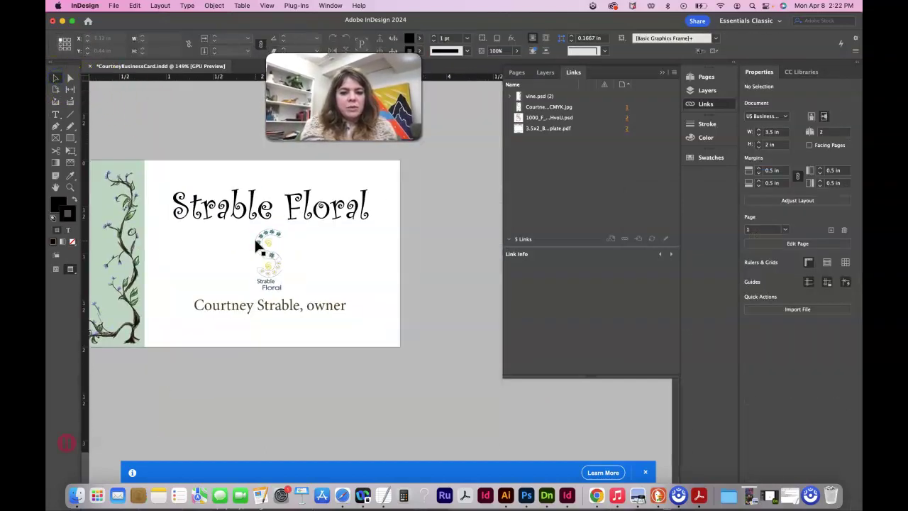
{"action": "scroll", "coordinate": [255, 245], "scroll_direction": "left", "scroll_amount": 2}
{"action": "scroll", "coordinate": [255, 245], "scroll_direction": "right", "scroll_amount": 1}
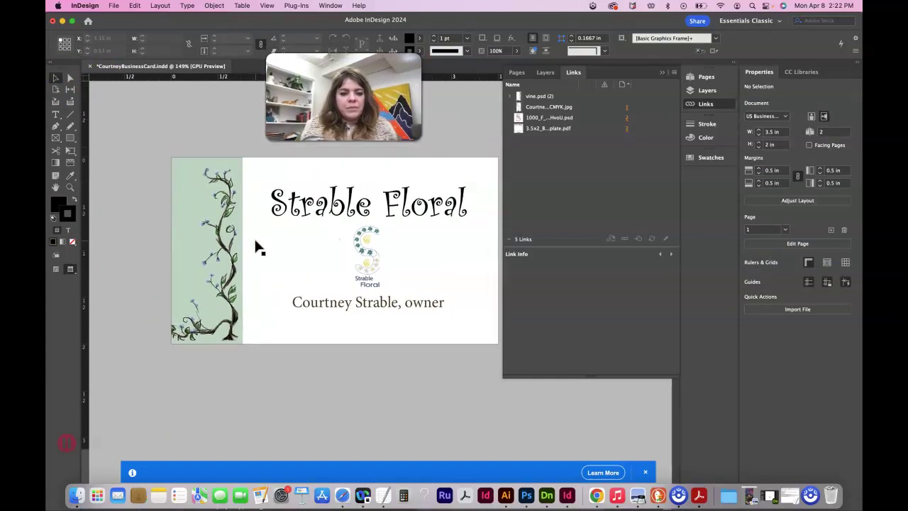
{"action": "left_click", "coordinate": [227, 170]}
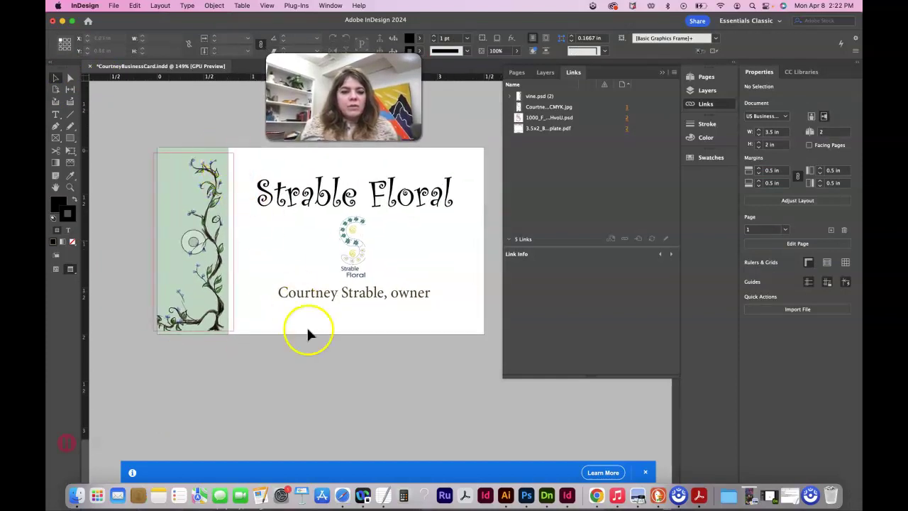
{"action": "scroll", "coordinate": [309, 337], "scroll_direction": "down", "scroll_amount": 5}
{"action": "scroll", "coordinate": [312, 345], "scroll_direction": "down", "scroll_amount": 3}
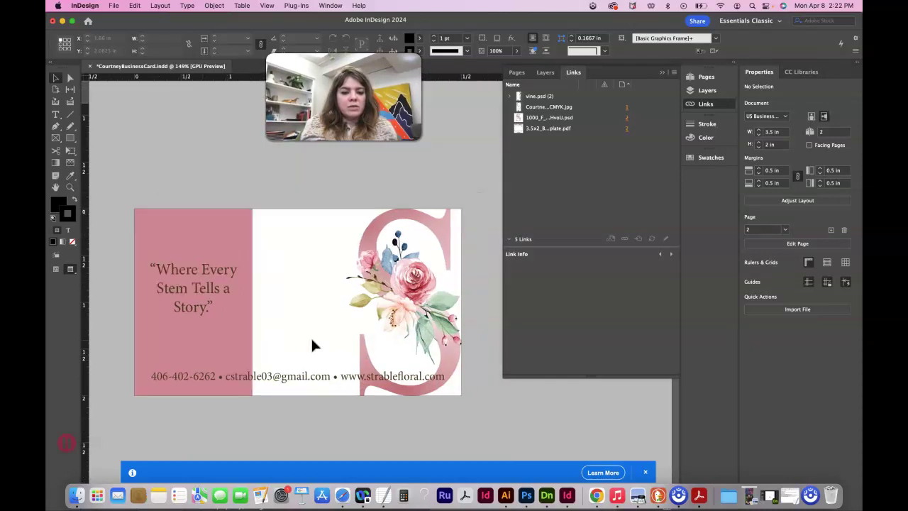
{"action": "scroll", "coordinate": [311, 336], "scroll_direction": "right", "scroll_amount": 1}
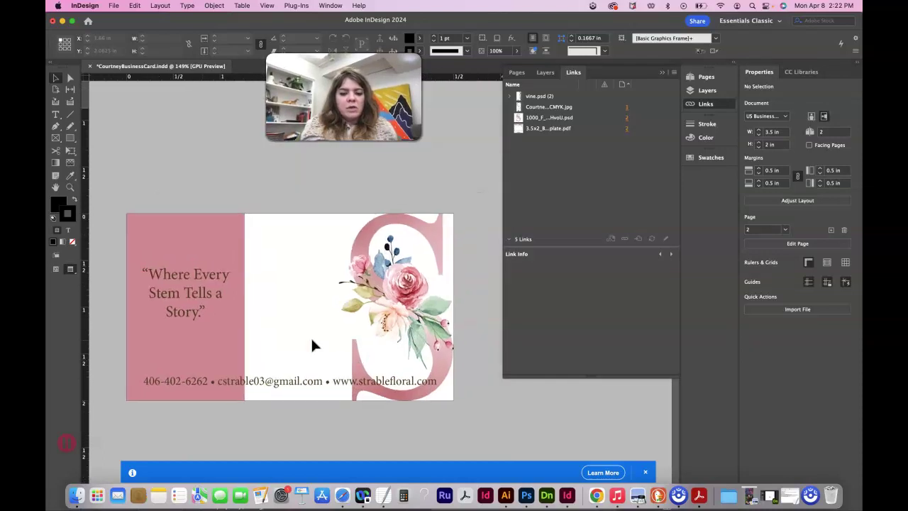
Step: In Safari's Google Images 'facebook icon' results, preview the Instagram, Facebook and Twitter icon image
{"action": "left_click", "coordinate": [342, 500]}
{"action": "left_click", "coordinate": [833, 32]}
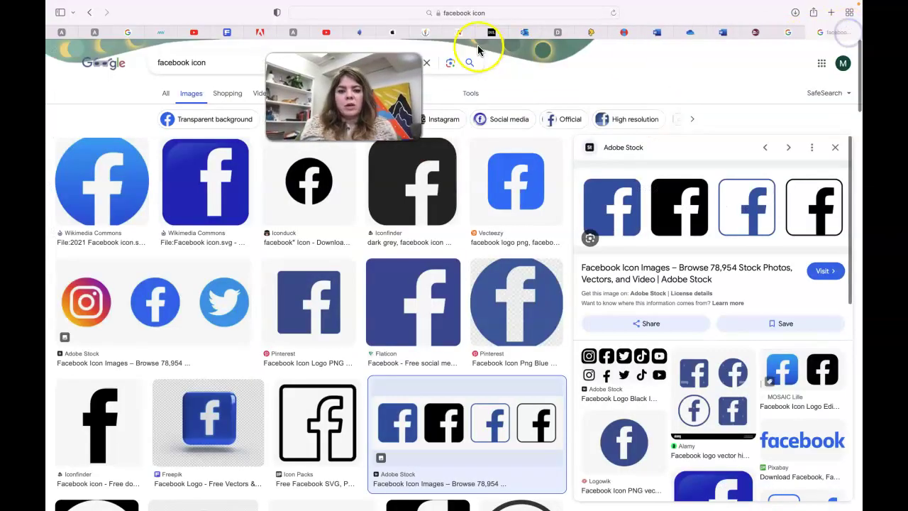
{"action": "left_click", "coordinate": [212, 61]}
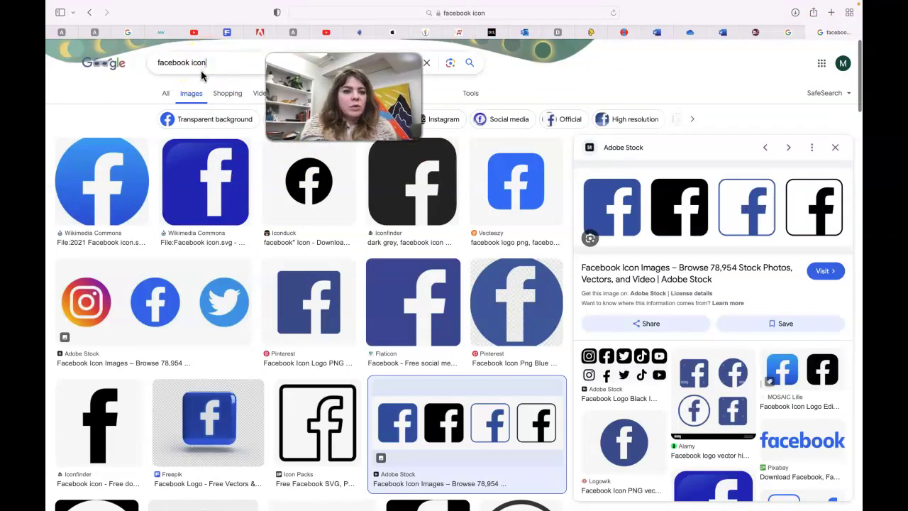
{"action": "left_click", "coordinate": [203, 312]}
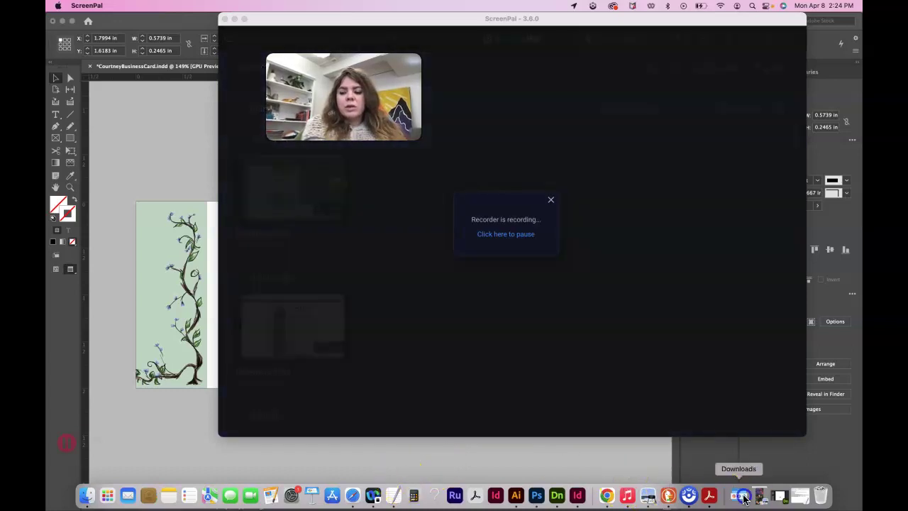
Step: Back in InDesign, select the Instagram and Facebook icons image and review its link options without editing
{"action": "left_click", "coordinate": [740, 492]}
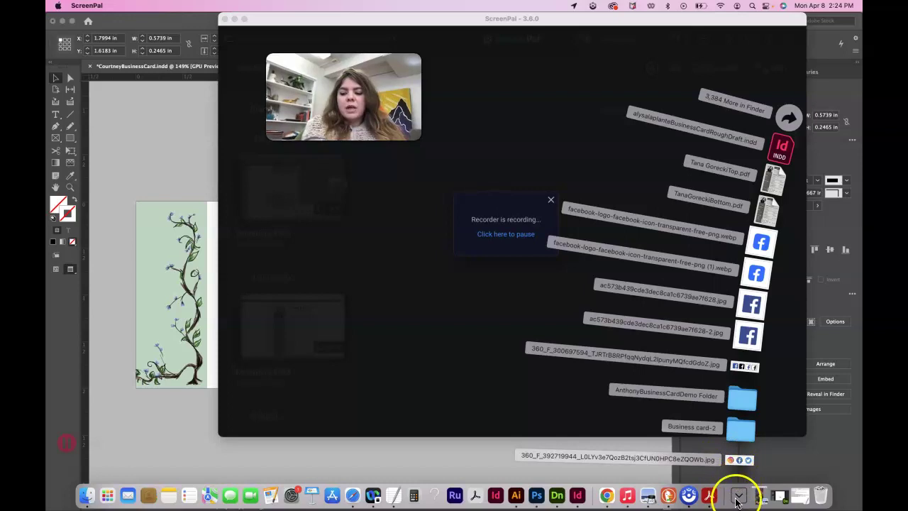
{"action": "left_click", "coordinate": [187, 419]}
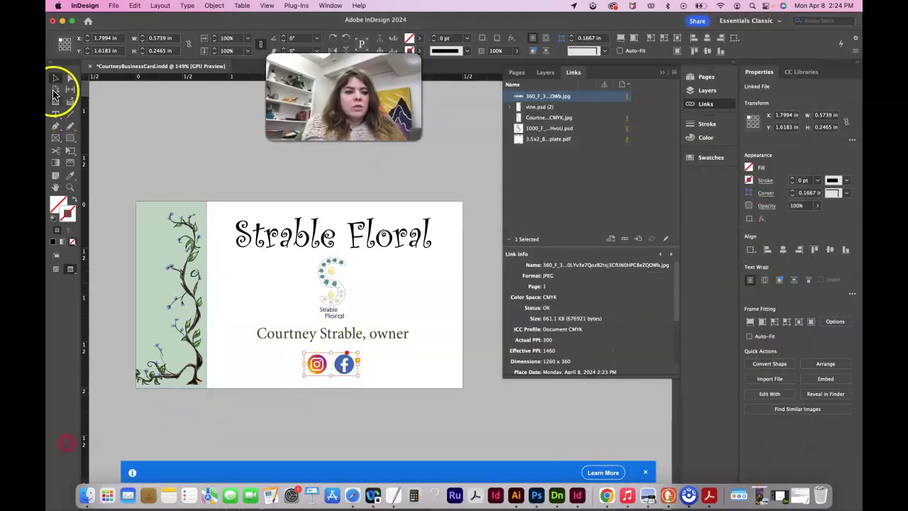
{"action": "left_click", "coordinate": [387, 402]}
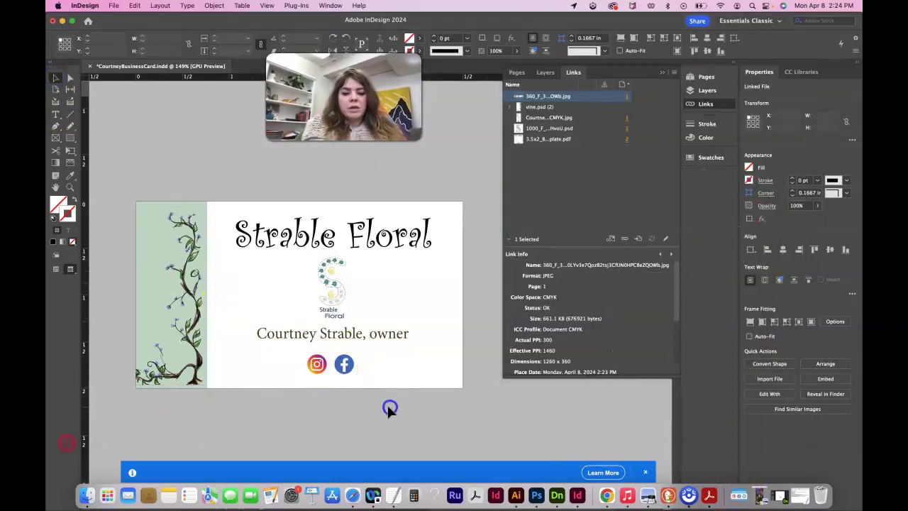
{"action": "left_click", "coordinate": [352, 371]}
{"action": "mouse_move", "coordinate": [358, 367]}
{"action": "left_mouse_down"}
{"action": "mouse_move", "coordinate": [406, 368]}
{"action": "mouse_move", "coordinate": [358, 368]}
{"action": "left_mouse_up"}
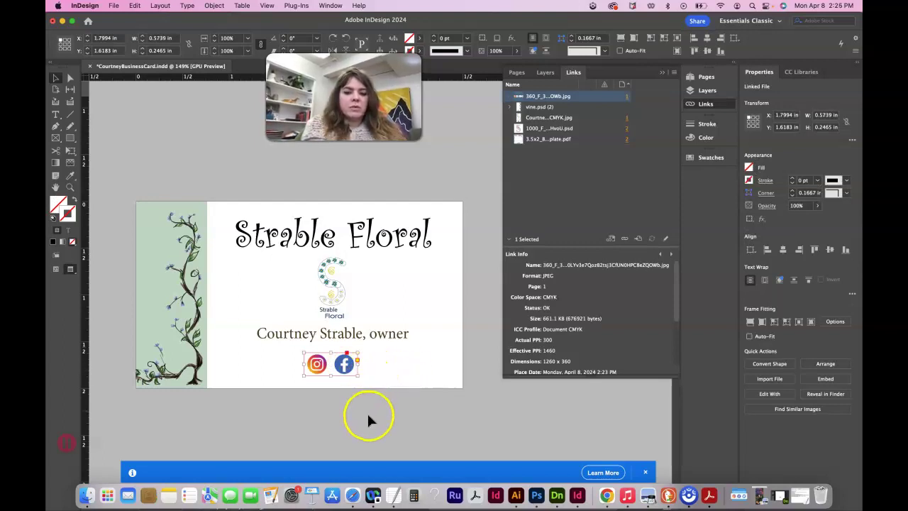
{"action": "right_click", "coordinate": [561, 102]}
{"action": "mouse_move", "coordinate": [578, 204]}
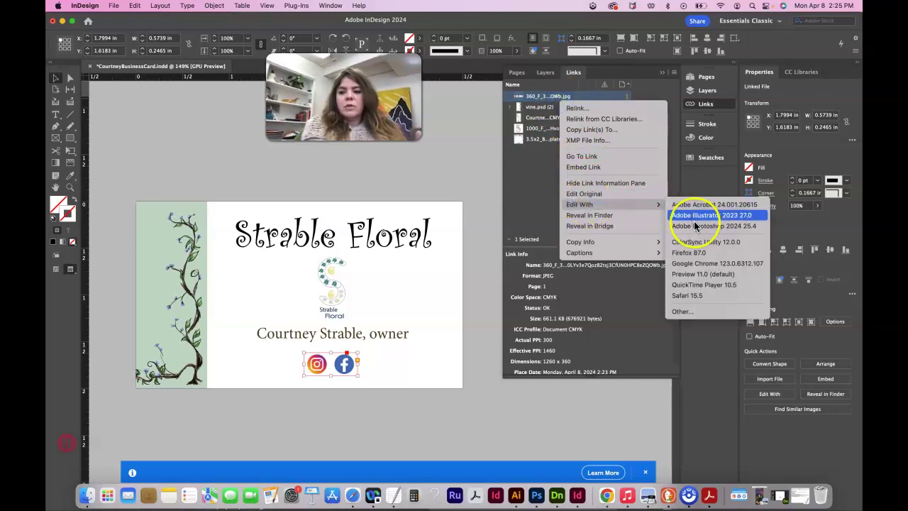
{"action": "left_click", "coordinate": [536, 186]}
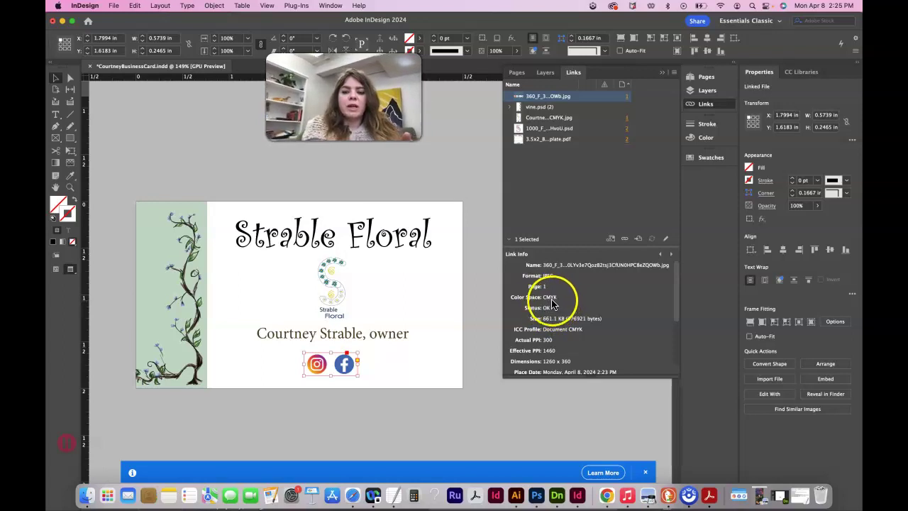
{"action": "left_click", "coordinate": [661, 72]}
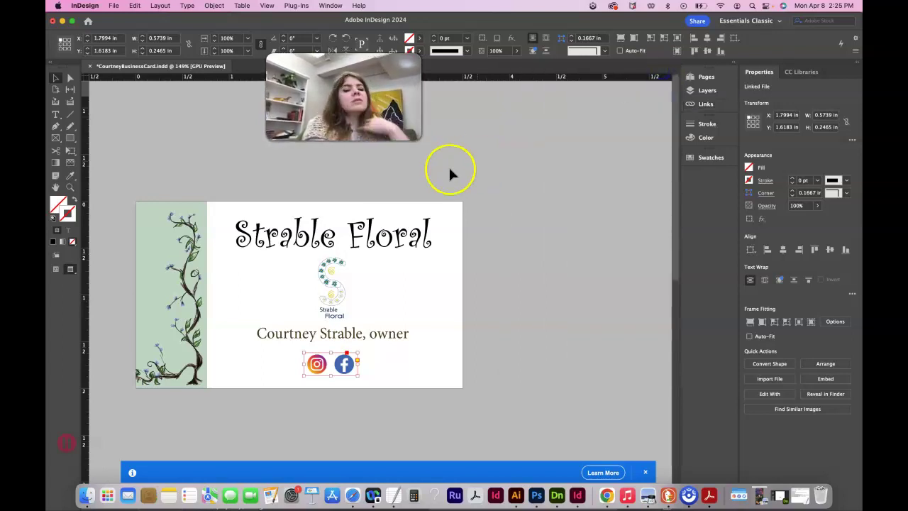
{"action": "scroll", "coordinate": [426, 336], "scroll_direction": "down", "scroll_amount": 3}
{"action": "scroll", "coordinate": [426, 336], "scroll_direction": "left", "scroll_amount": 1}
{"action": "scroll", "coordinate": [428, 336], "scroll_direction": "up", "scroll_amount": 2}
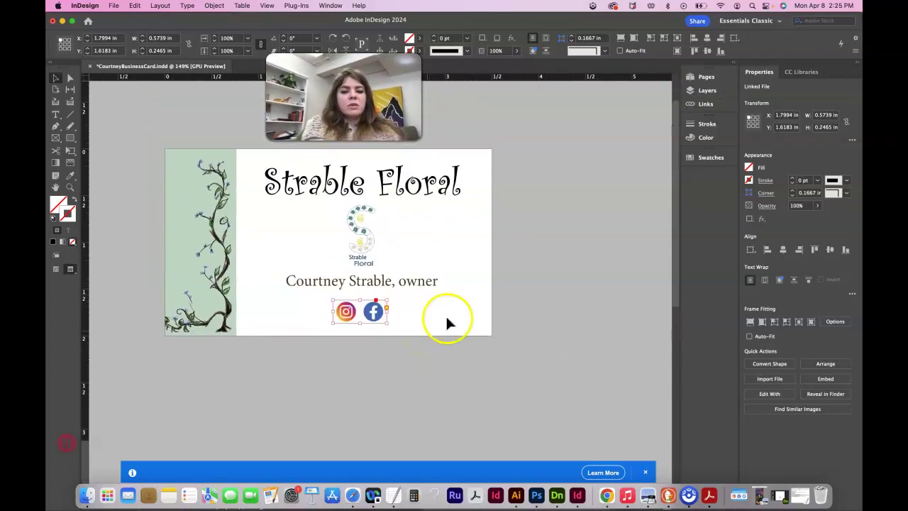
{"action": "left_click", "coordinate": [553, 284]}
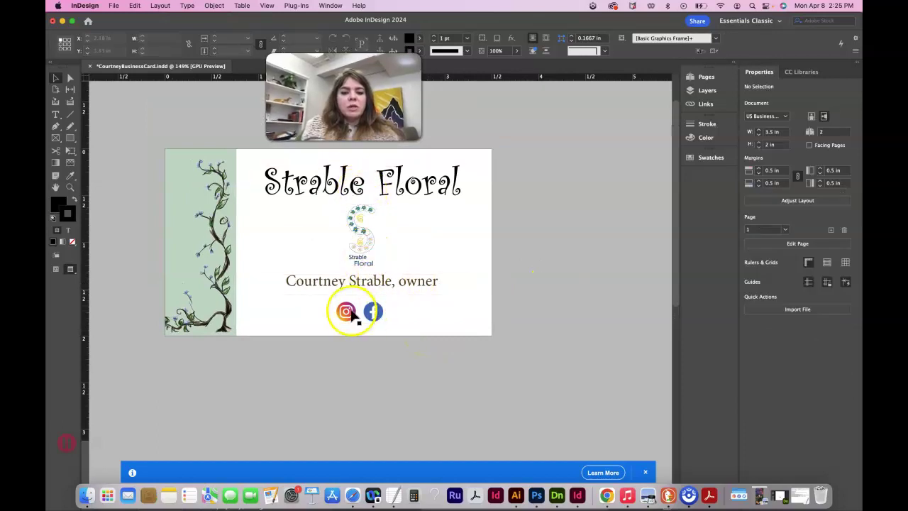
{"action": "scroll", "coordinate": [407, 397], "scroll_direction": "down", "scroll_amount": 5}
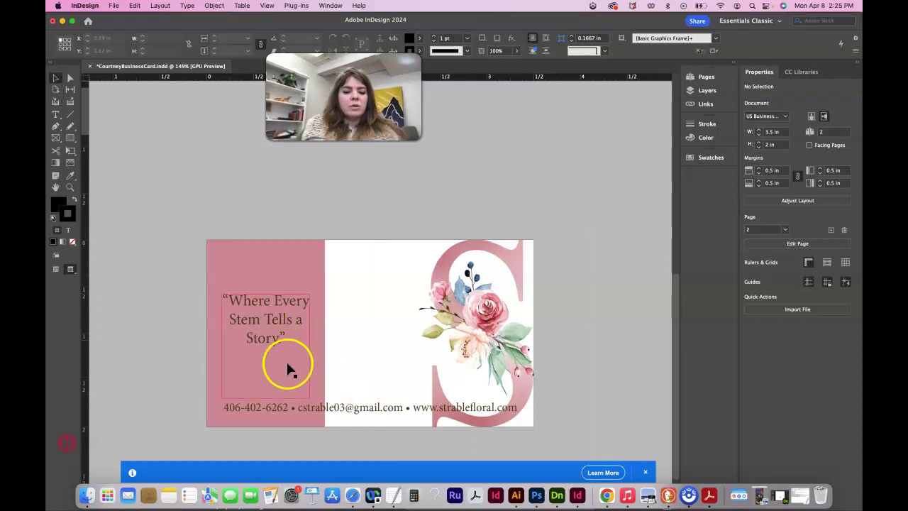
{"action": "scroll", "coordinate": [336, 411], "scroll_direction": "up", "scroll_amount": 5}
{"action": "scroll", "coordinate": [395, 263], "scroll_direction": "left", "scroll_amount": 2}
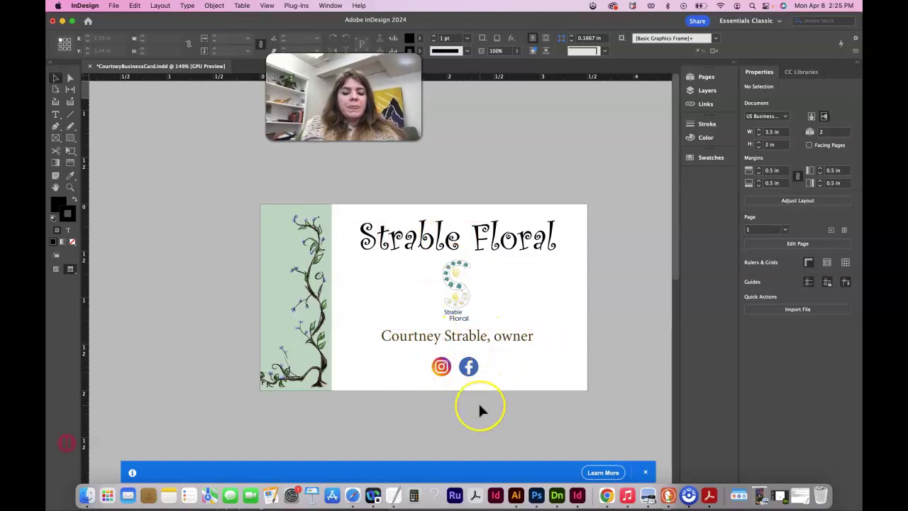
{"action": "scroll", "coordinate": [480, 410], "scroll_direction": "down", "scroll_amount": 3}
{"action": "scroll", "coordinate": [479, 410], "scroll_direction": "right", "scroll_amount": 2}
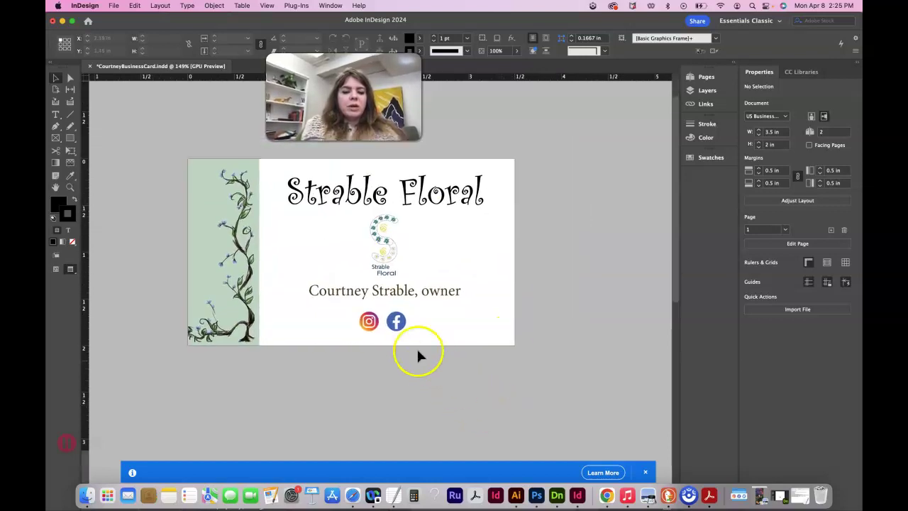
{"action": "double_click", "coordinate": [436, 292]}
{"action": "triple_click", "coordinate": [439, 290]}
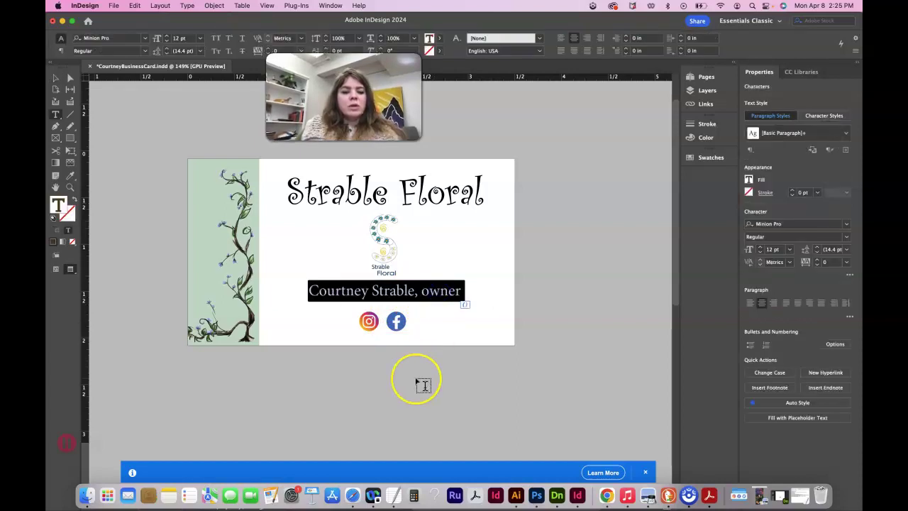
{"action": "key", "text": "shift+Page_Down"}
{"action": "key", "text": "shift+Page_Up"}
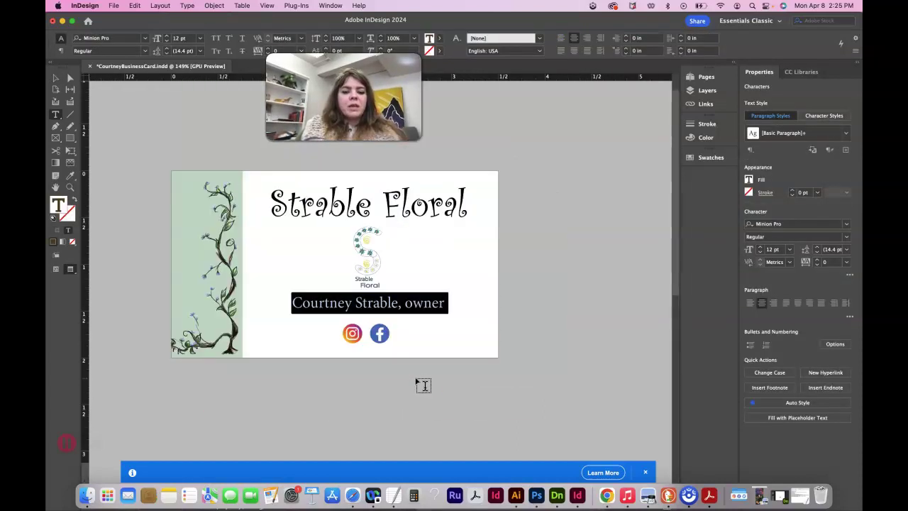
{"action": "left_click", "coordinate": [56, 80]}
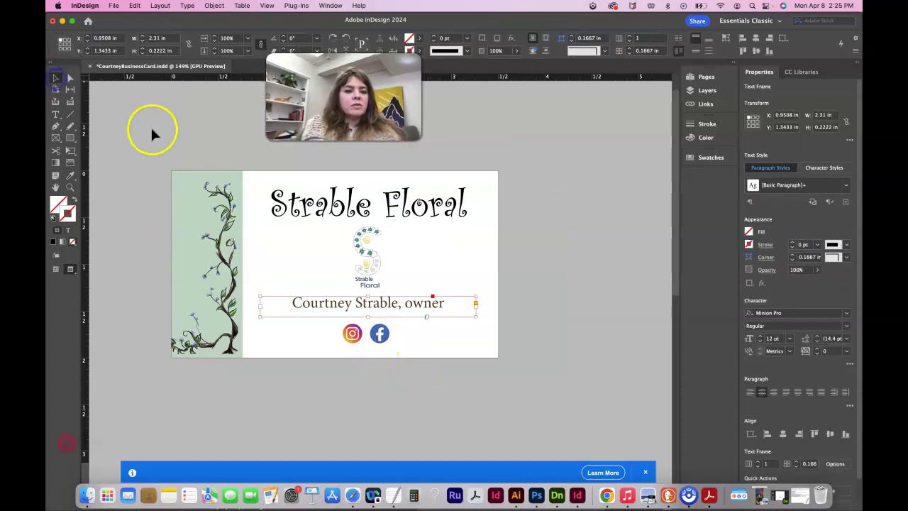
{"action": "left_click", "coordinate": [150, 126]}
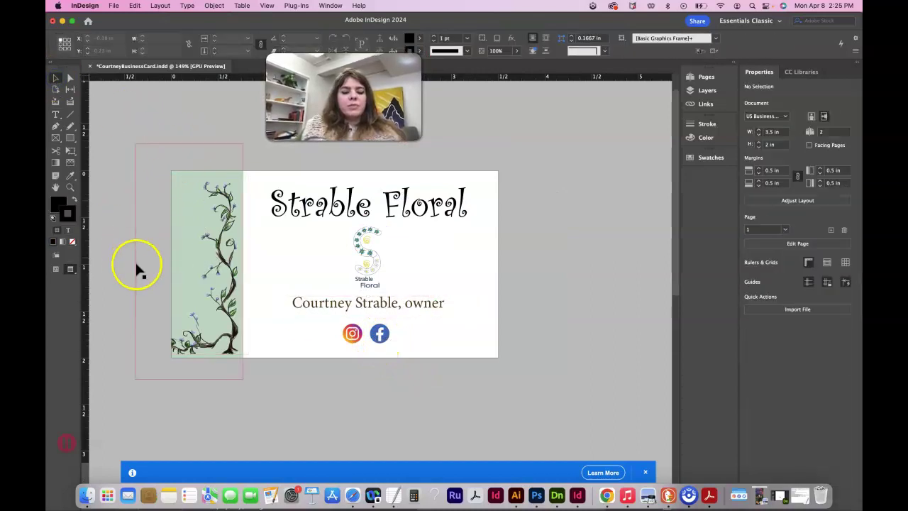